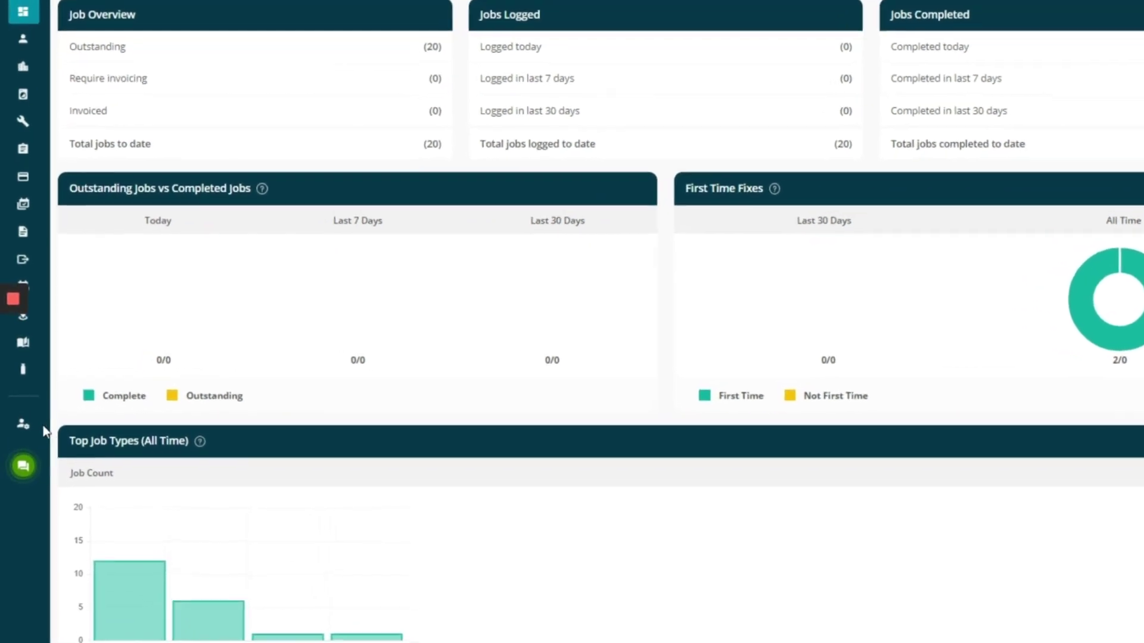
# Step: Go to Settings > Electronic Forms and show the Custom Forms list instead of Deployed Forms
pyautogui.click(24, 435)
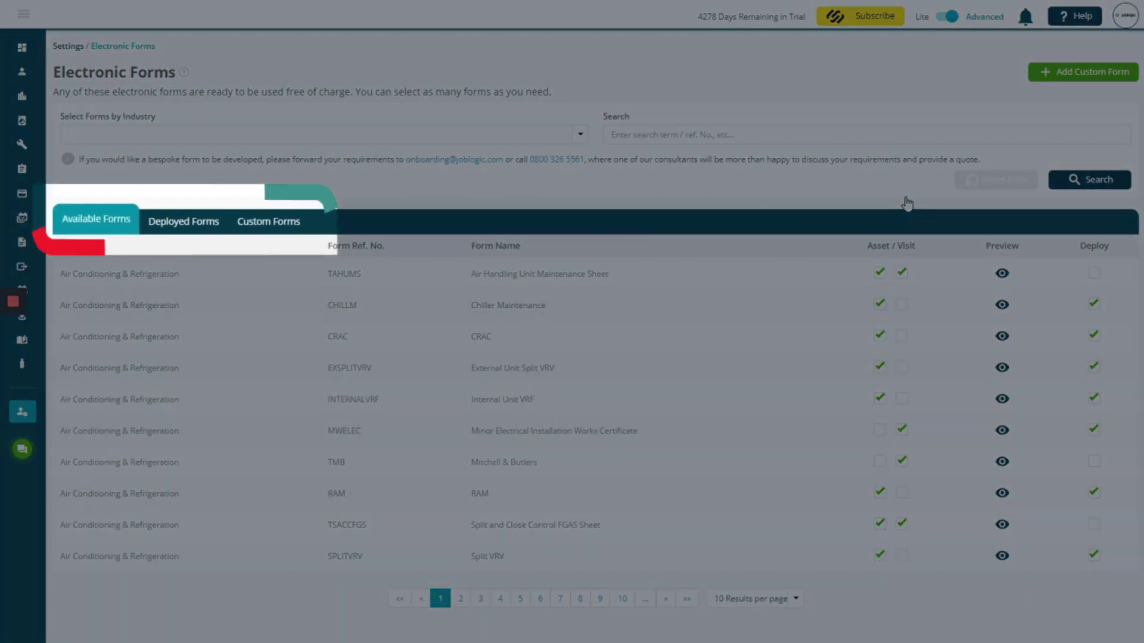
pyautogui.click(181, 225)
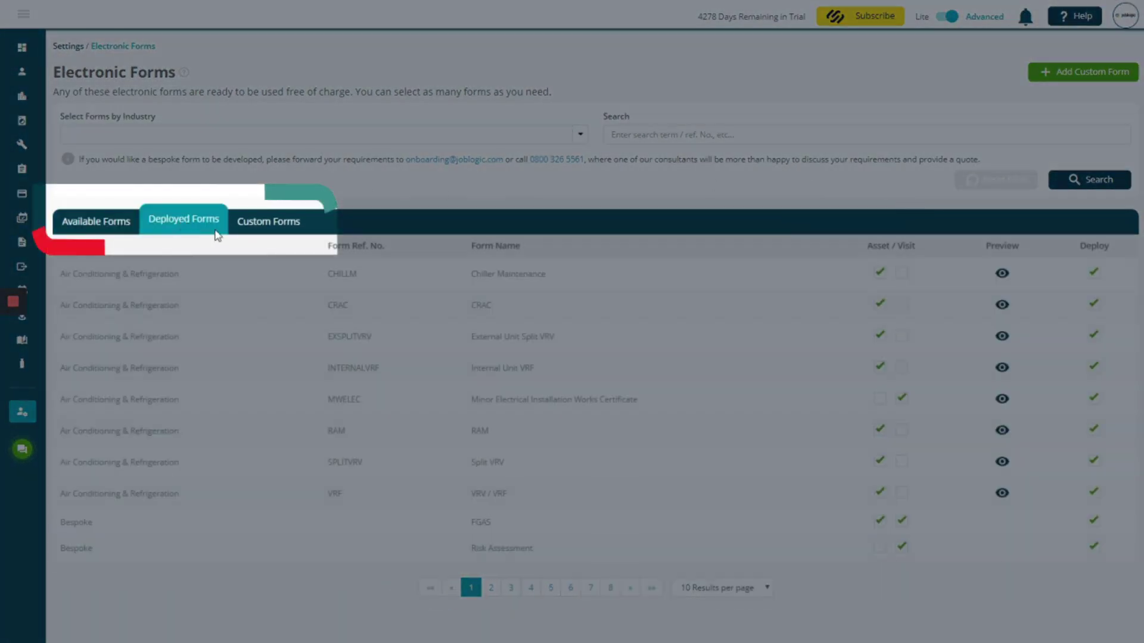
pyautogui.click(277, 228)
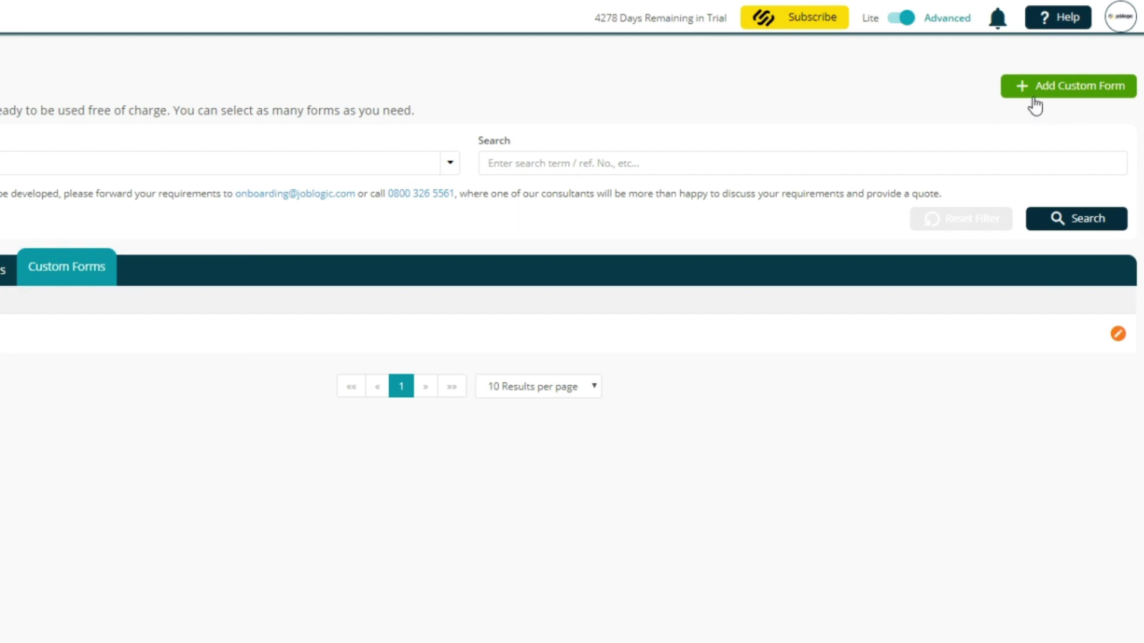
# Step: Add a new custom form with the description 'Risk Assessment'
pyautogui.click(1053, 89)
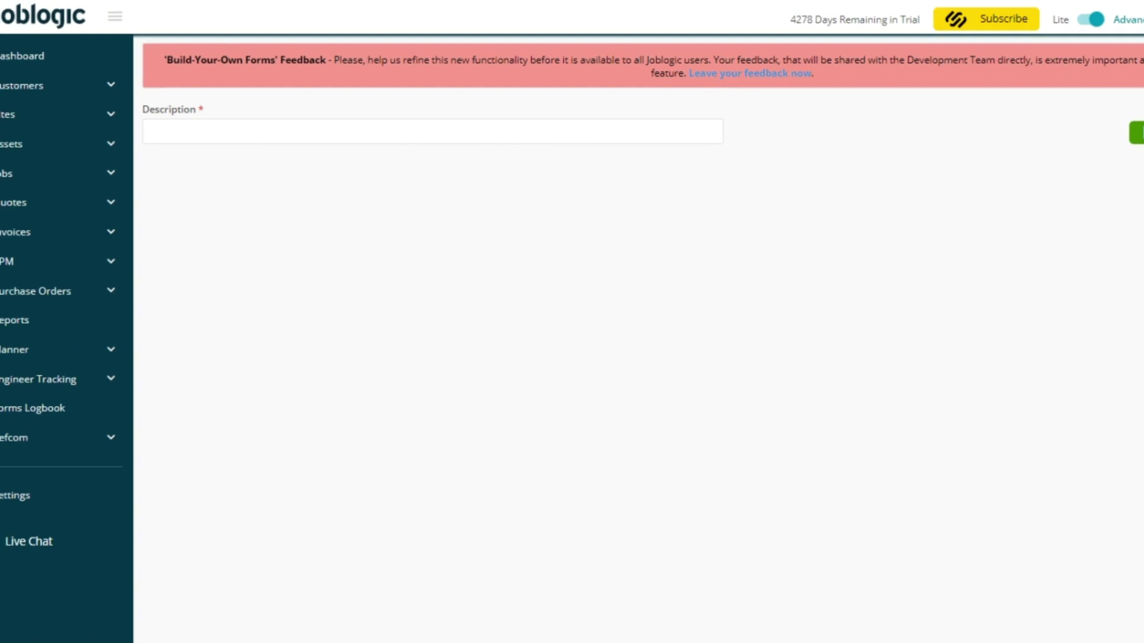
pyautogui.click(281, 142)
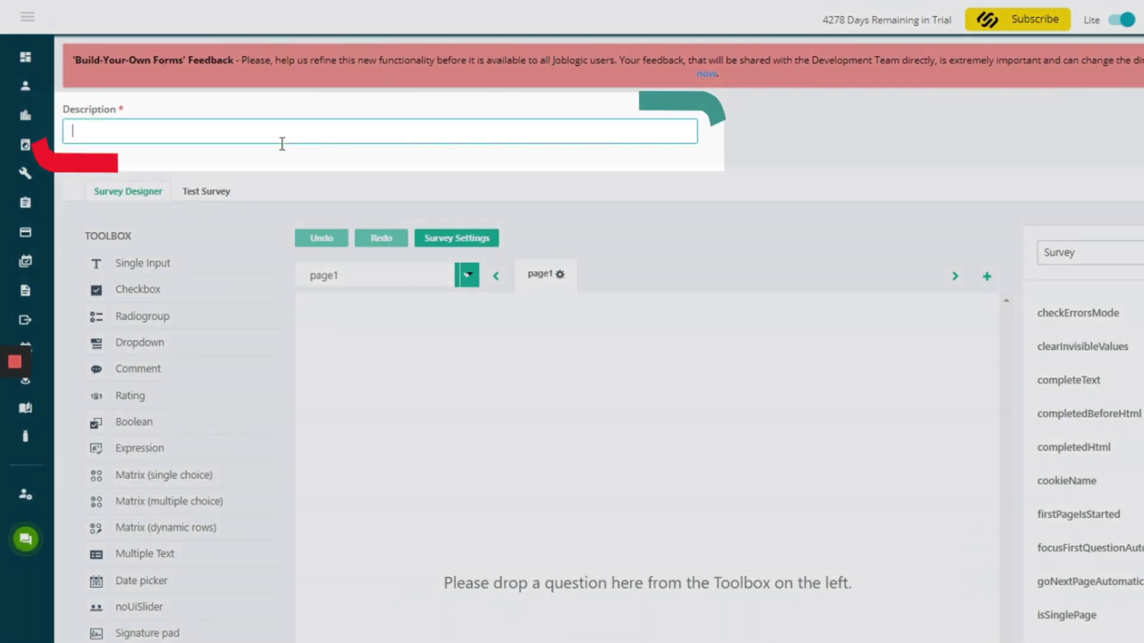
pyautogui.write('Risk A')
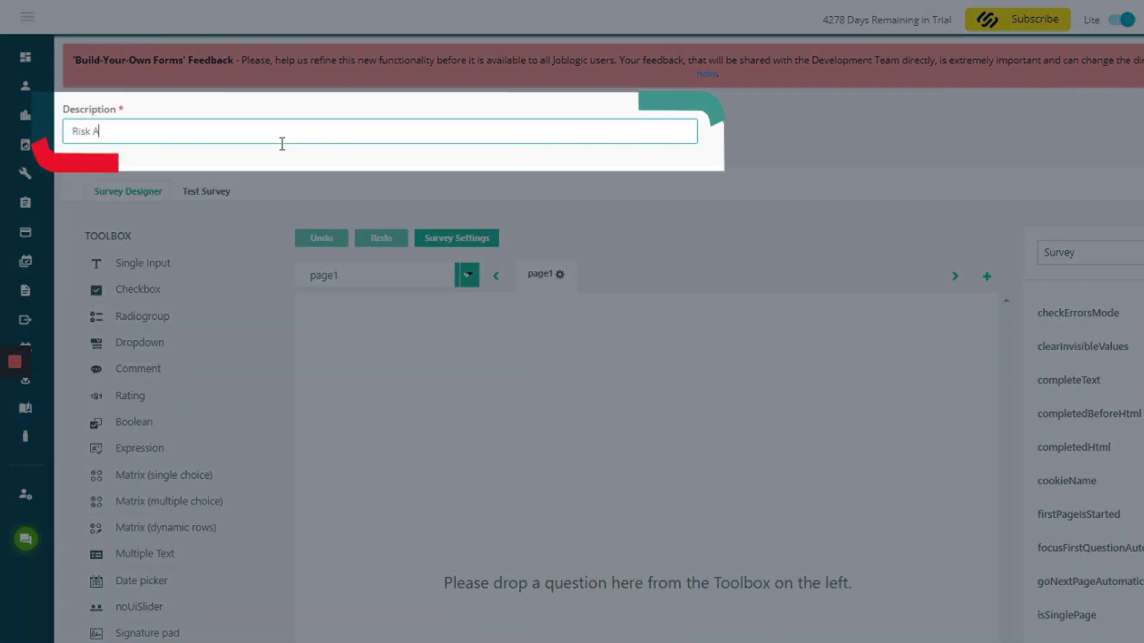
pyautogui.write('ssessment')
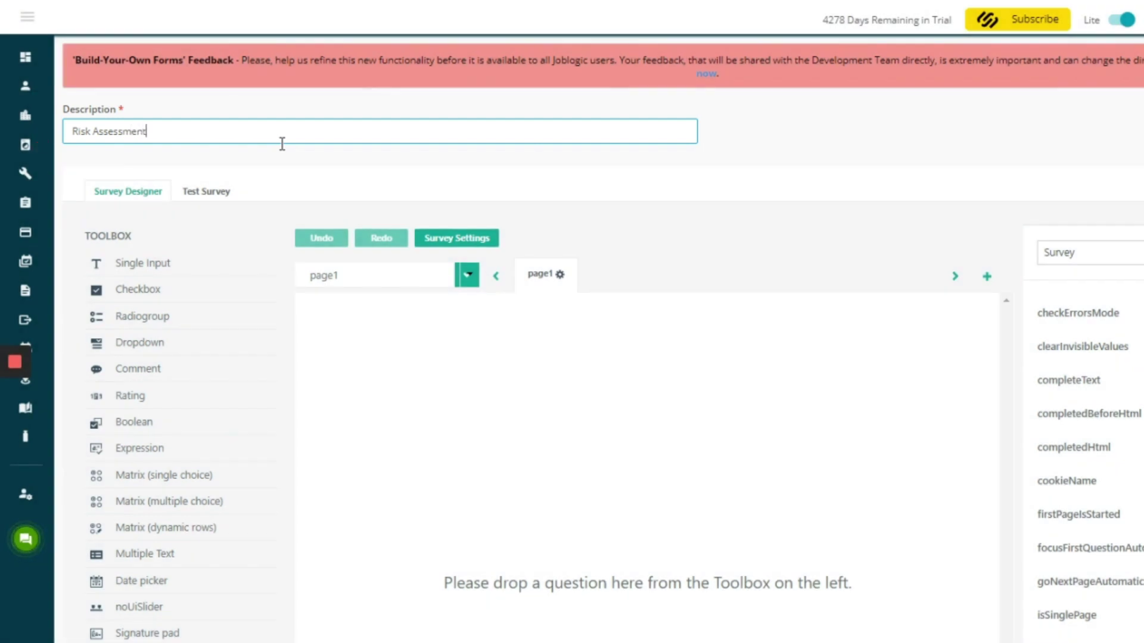
pyautogui.click(566, 464)
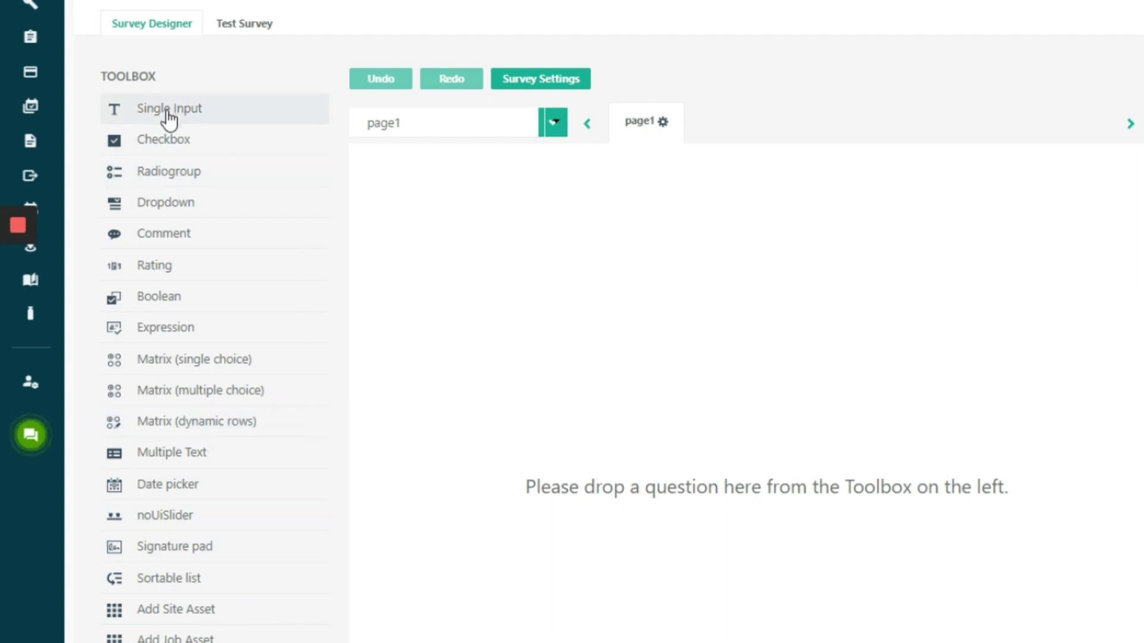
# Step: Add a radiogroup question and name it 'Did you sign in?'
pyautogui.click(169, 173)
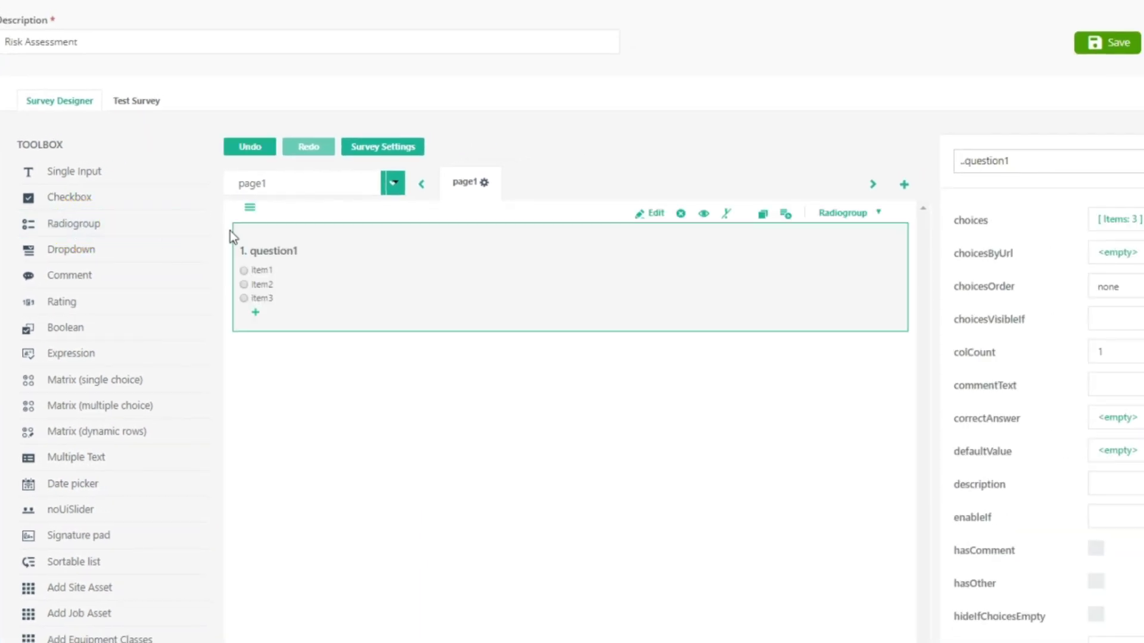
pyautogui.click(655, 215)
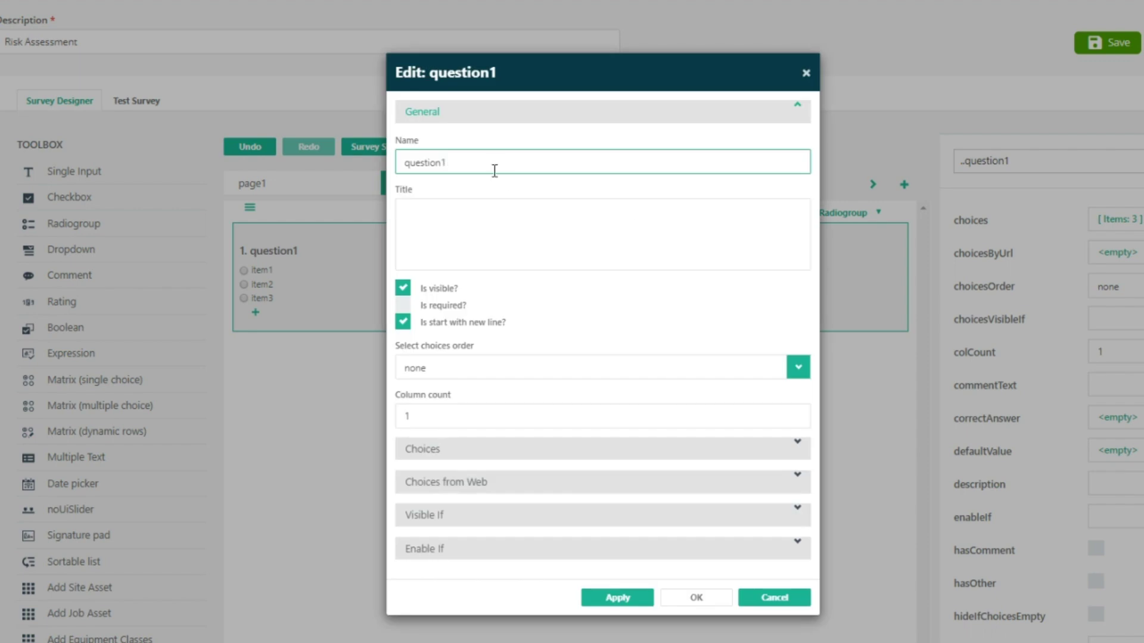
pyautogui.doubleClick(493, 166)
pyautogui.write('Did you sign in?')
# Step: Set the question's answer choices to Yes, No and N/A
pyautogui.click(433, 452)
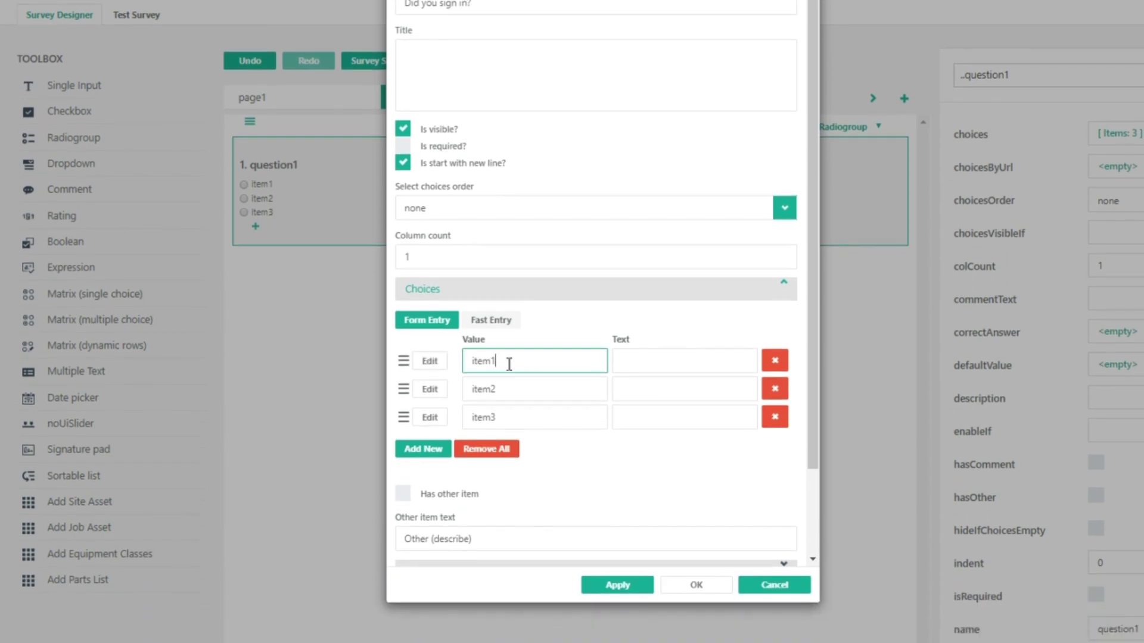
pyautogui.doubleClick(509, 364)
pyautogui.write('Yes')
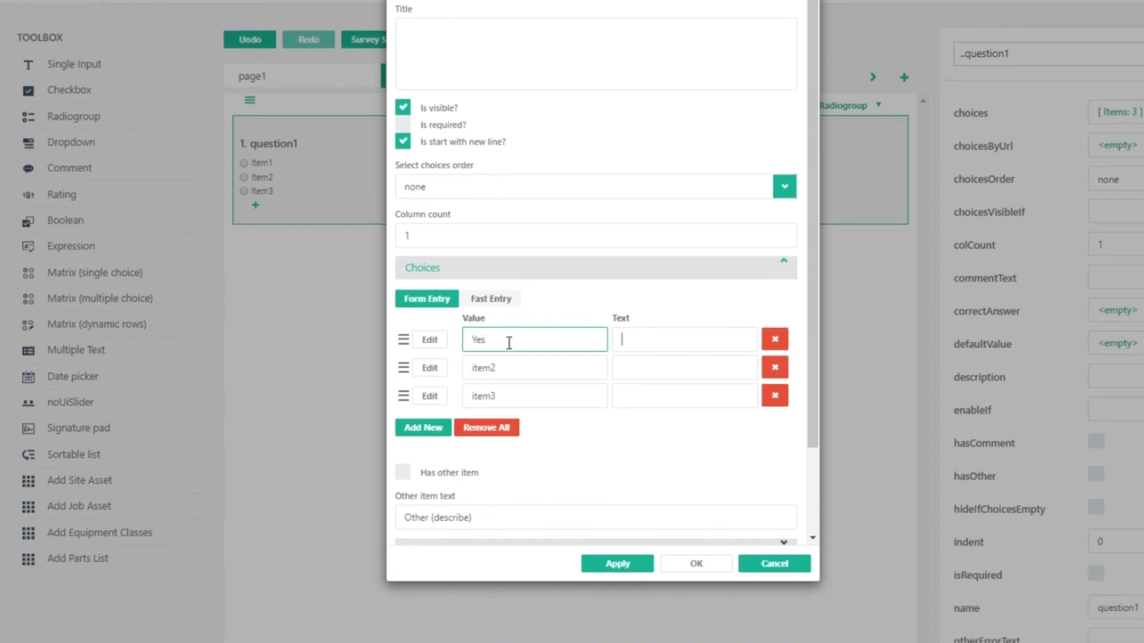
pyautogui.press('Tab')
pyautogui.press('Tab')
pyautogui.press('Tab')
pyautogui.write('No')
pyautogui.press('Tab')
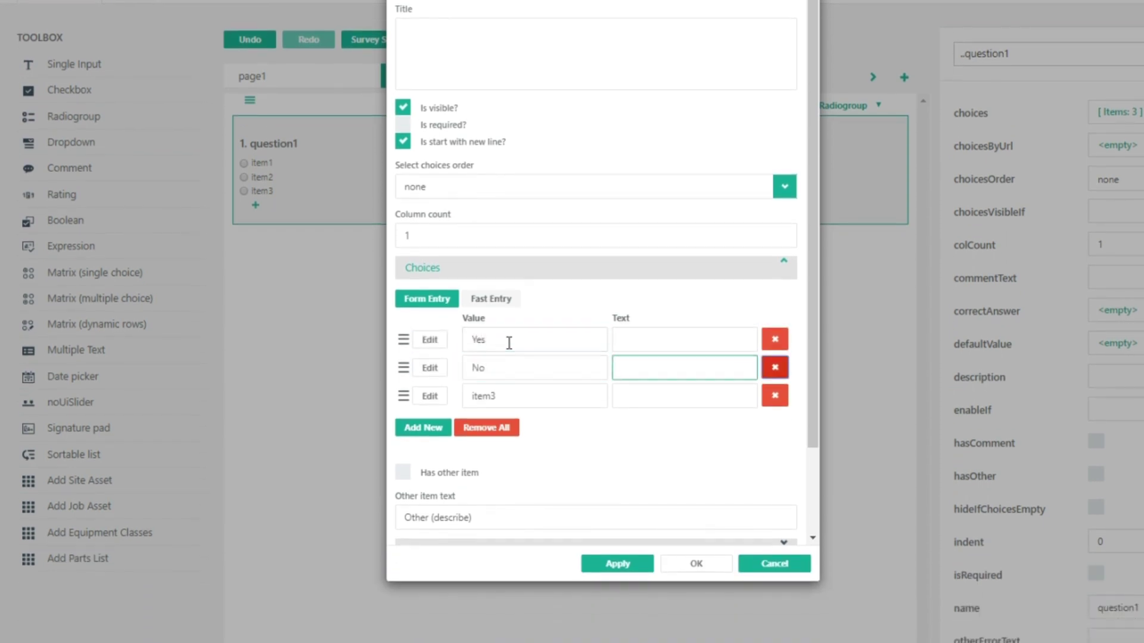
pyautogui.press('Tab')
pyautogui.press('Tab')
pyautogui.write('N')
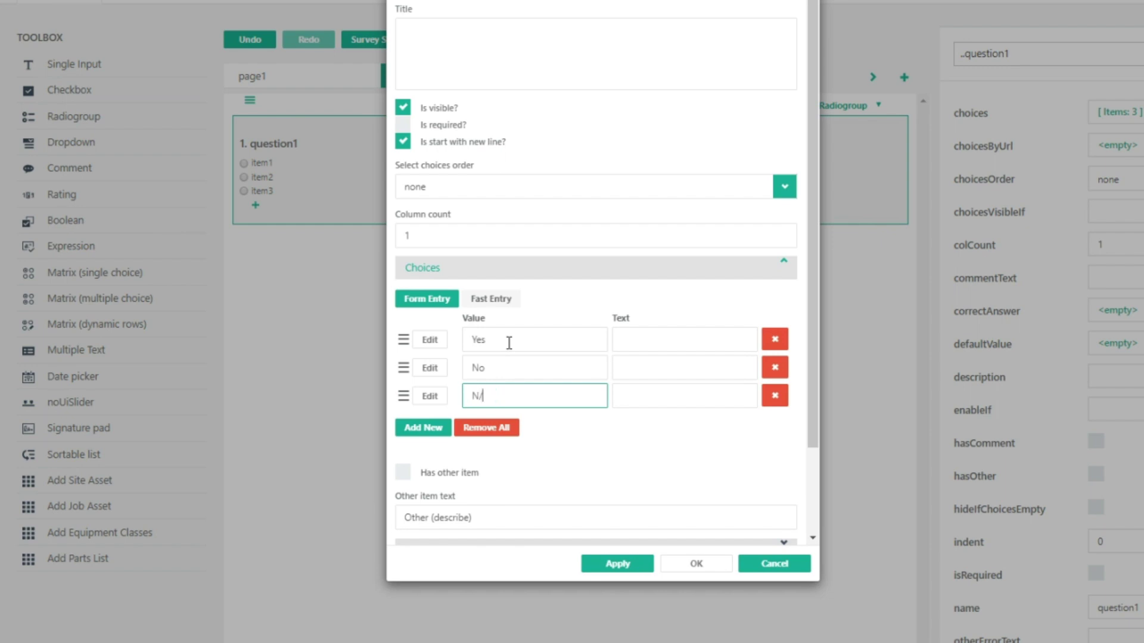
# Step: Duplicate the sign-in question and rename the copy 'Do you have work permits?'
pyautogui.click(691, 564)
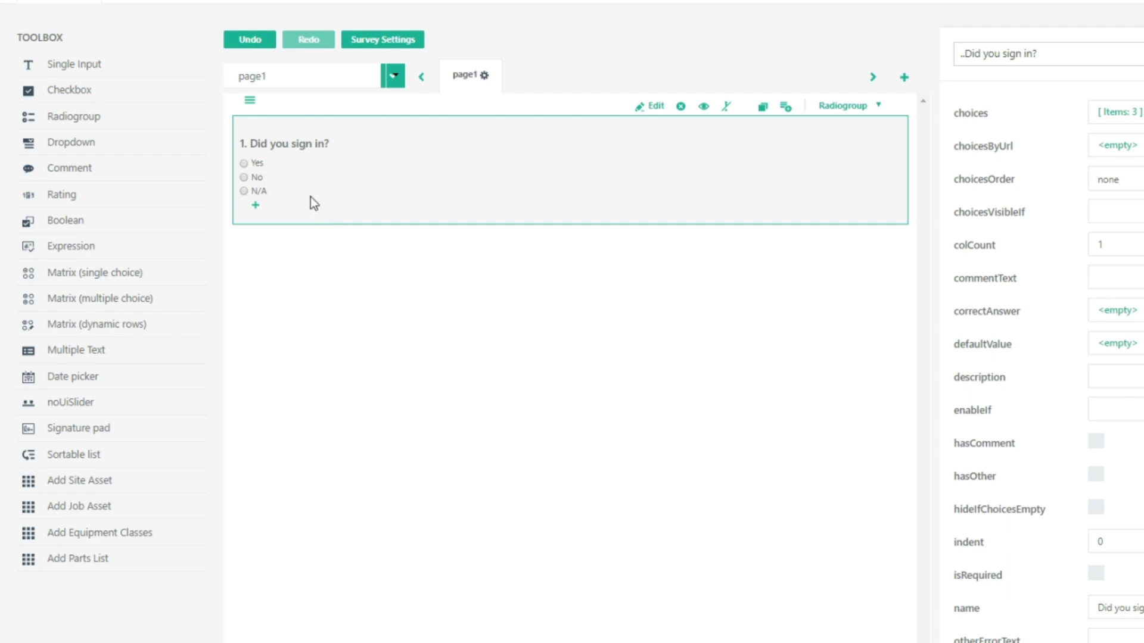
pyautogui.click(764, 109)
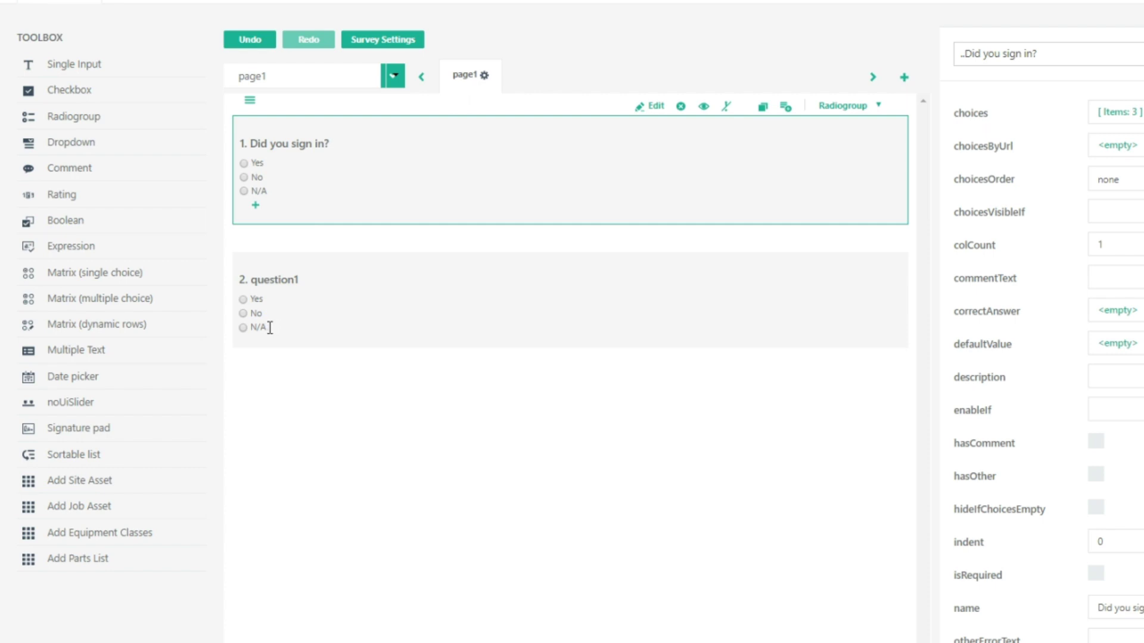
pyautogui.click(268, 282)
pyautogui.click(648, 228)
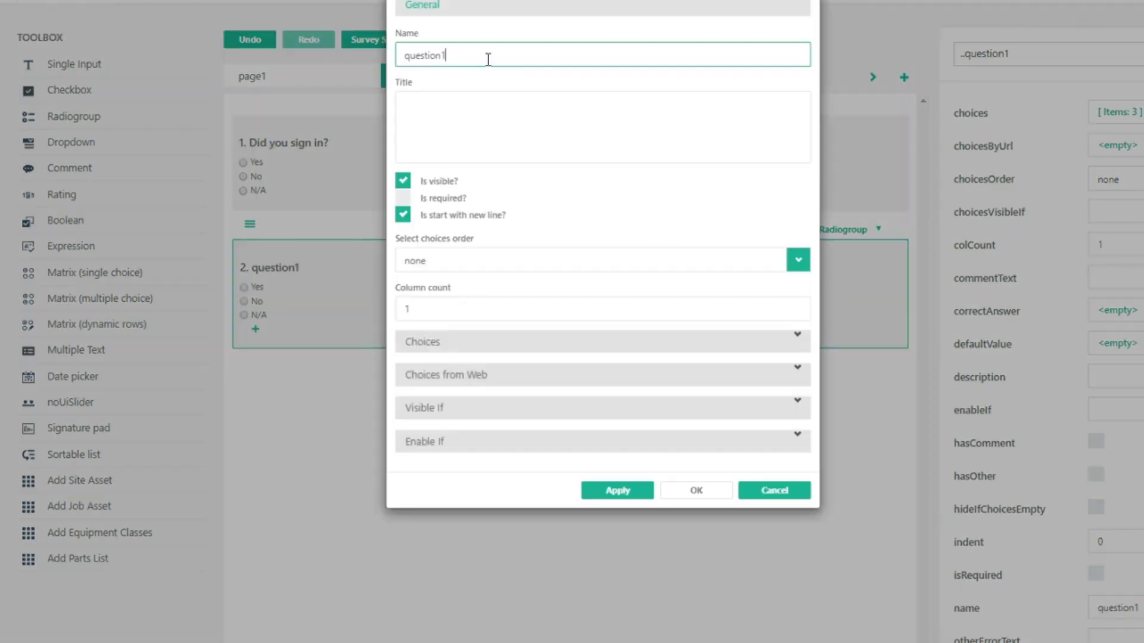
pyautogui.hotkey('ctrl', 'a')
pyautogui.write('Do')
pyautogui.click(473, 343)
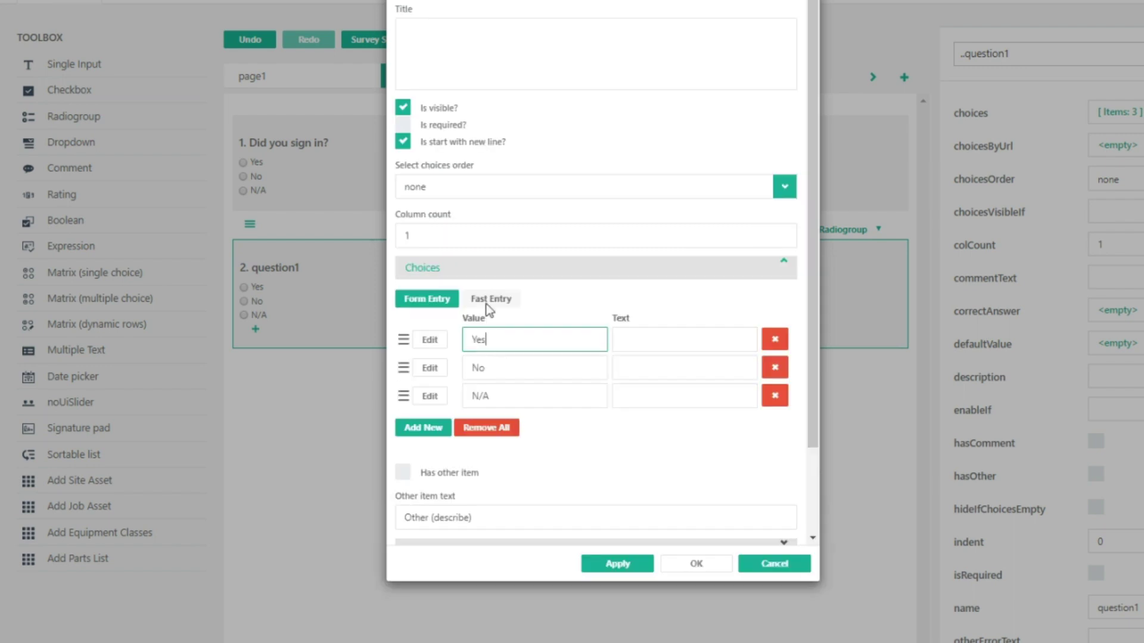
pyautogui.click(675, 566)
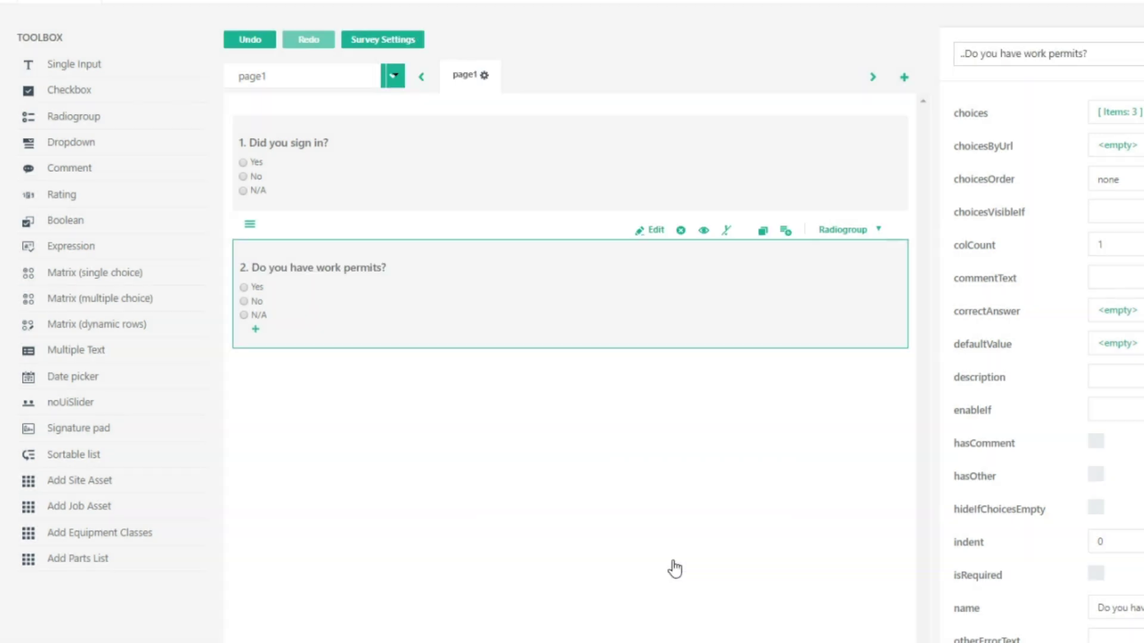
# Step: Duplicate a question as question 3, title it 'PPE Required' and remove its N/A choice
pyautogui.click(763, 230)
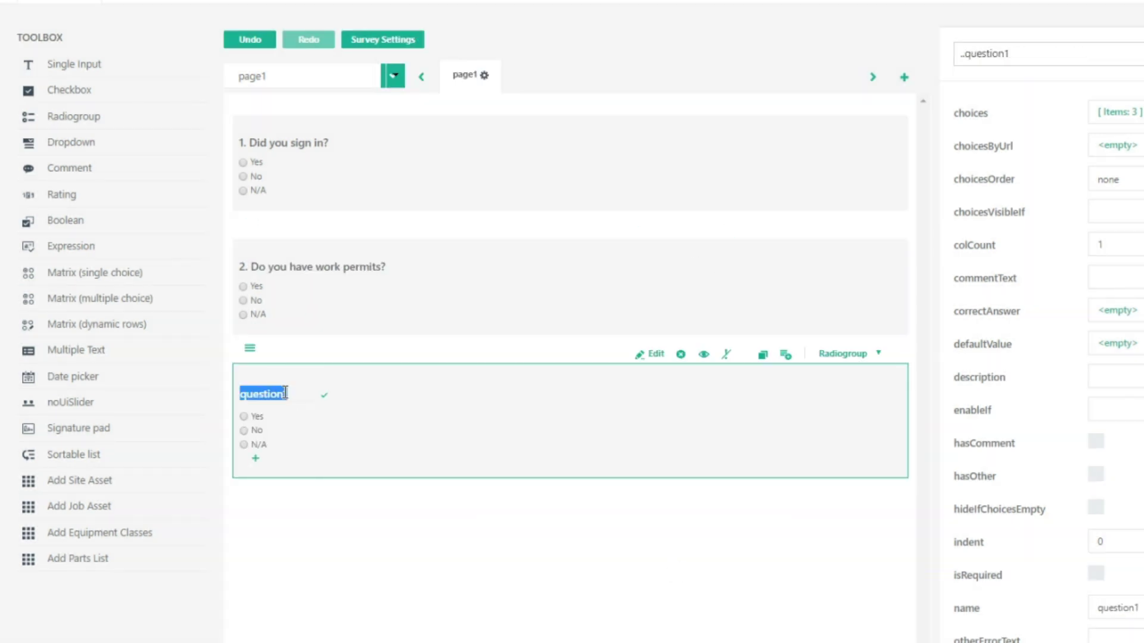
pyautogui.write('PPE Required')
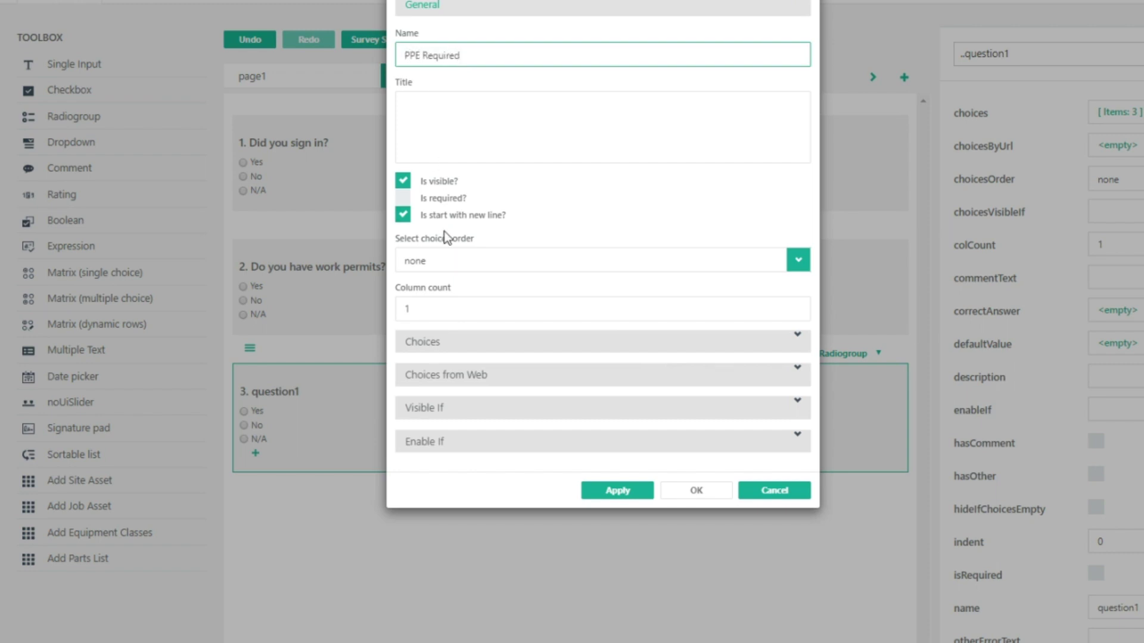
pyautogui.click(423, 339)
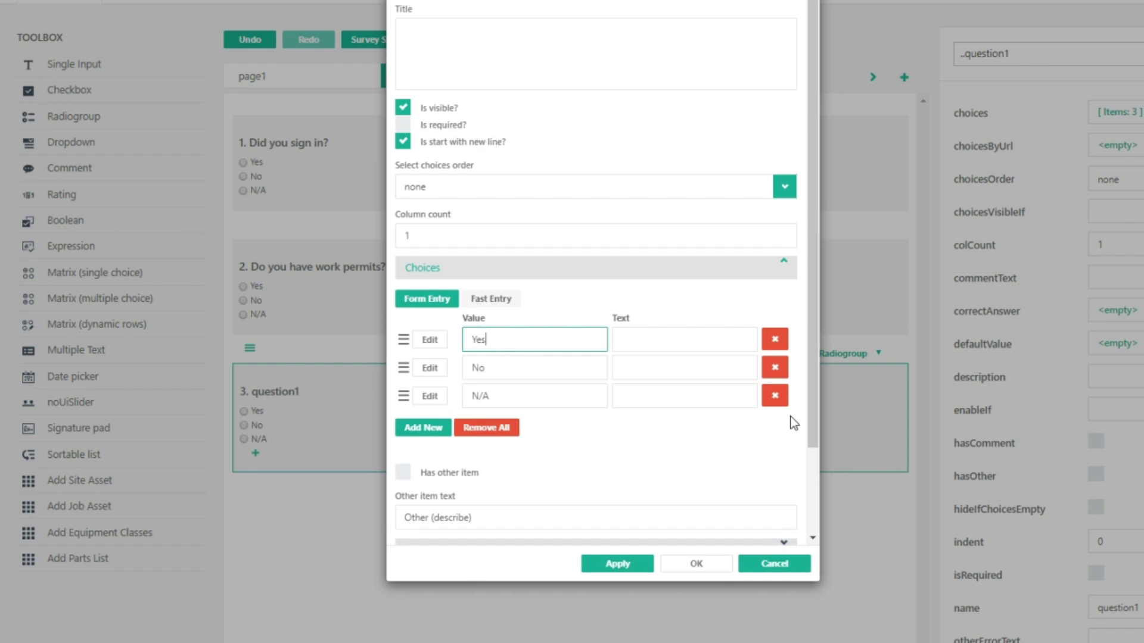
pyautogui.click(775, 395)
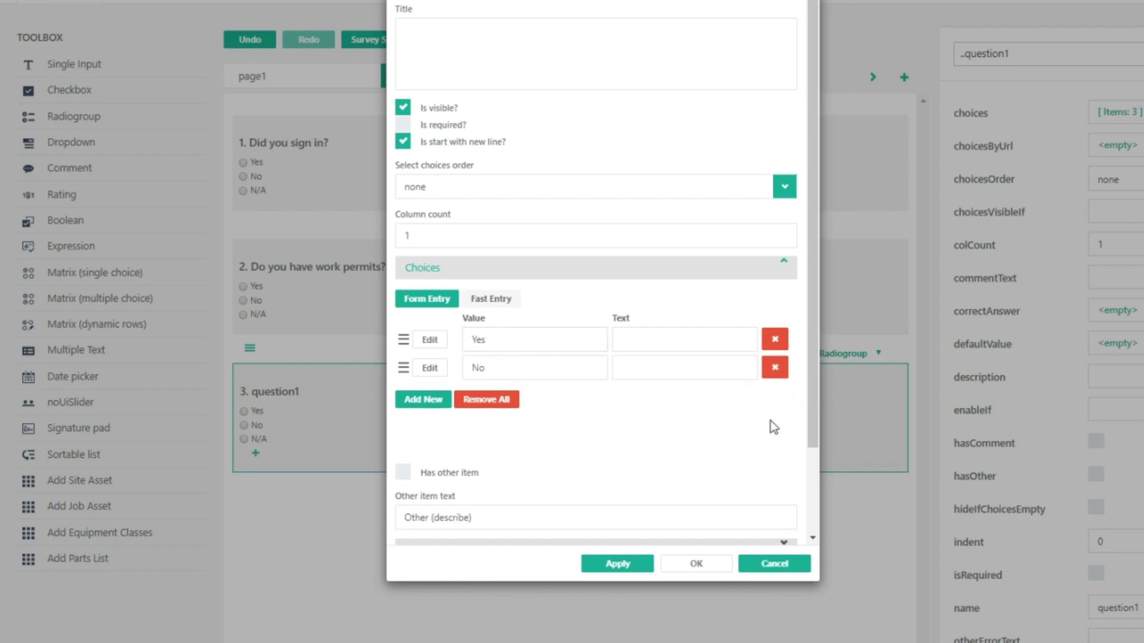
pyautogui.click(695, 565)
pyautogui.click(693, 566)
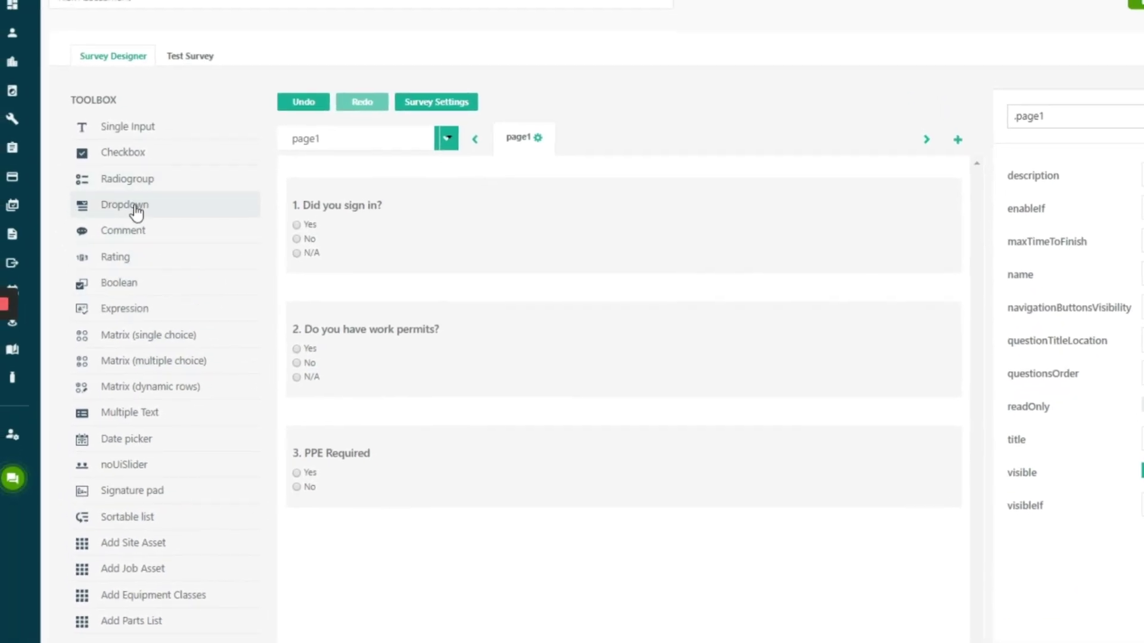
# Step: Add a checkbox question titled 'PPE Required?' and copy that title into its Name
pyautogui.click(128, 153)
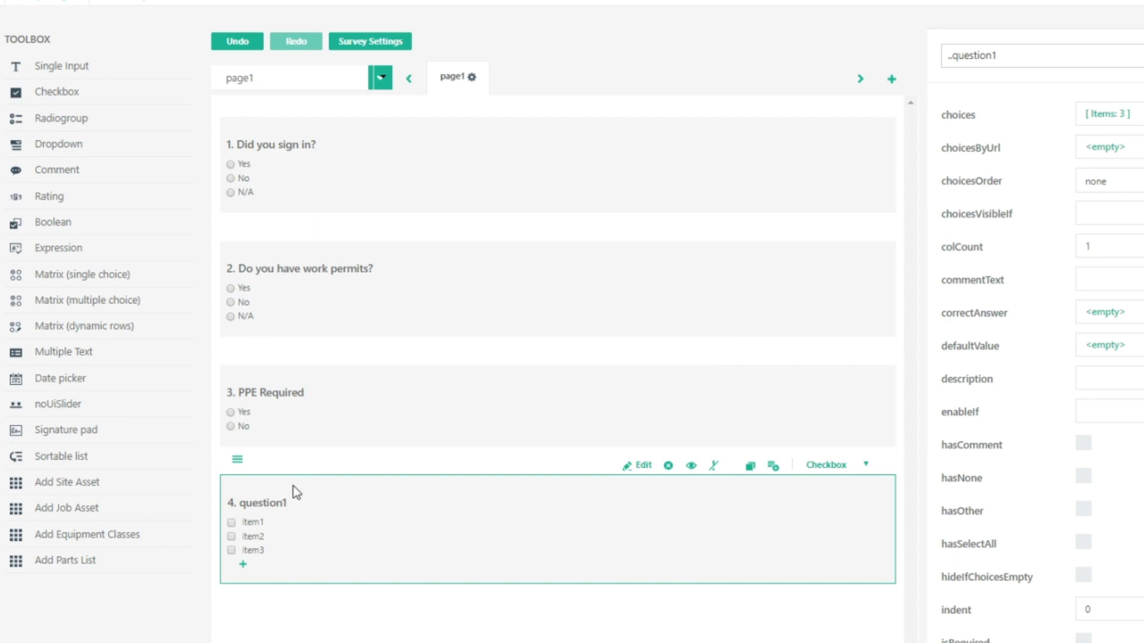
pyautogui.click(270, 505)
pyautogui.write('PPE Required?')
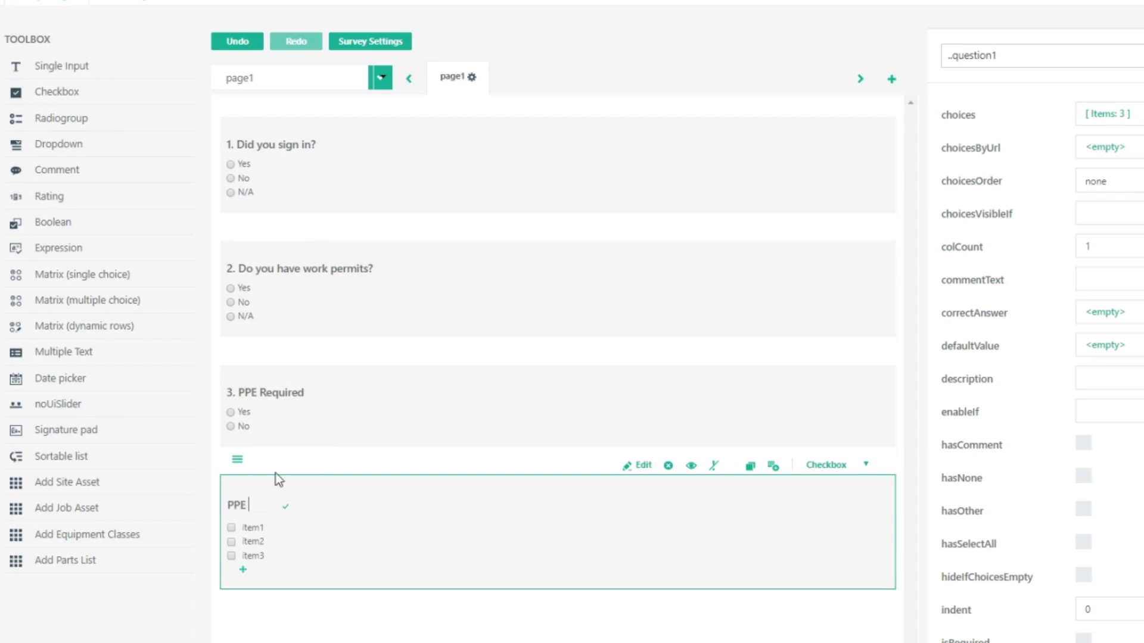
pyautogui.click(643, 469)
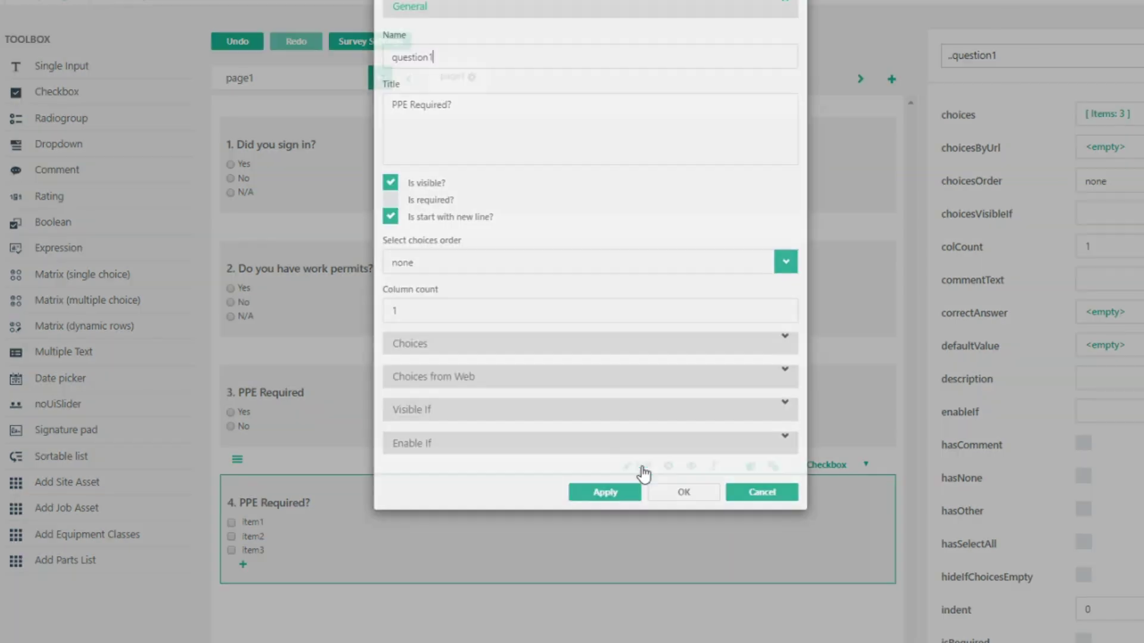
pyautogui.tripleClick(432, 114)
pyautogui.hotkey('ctrl', 'c')
pyautogui.tripleClick(465, 57)
pyautogui.hotkey('ctrl', 'v')
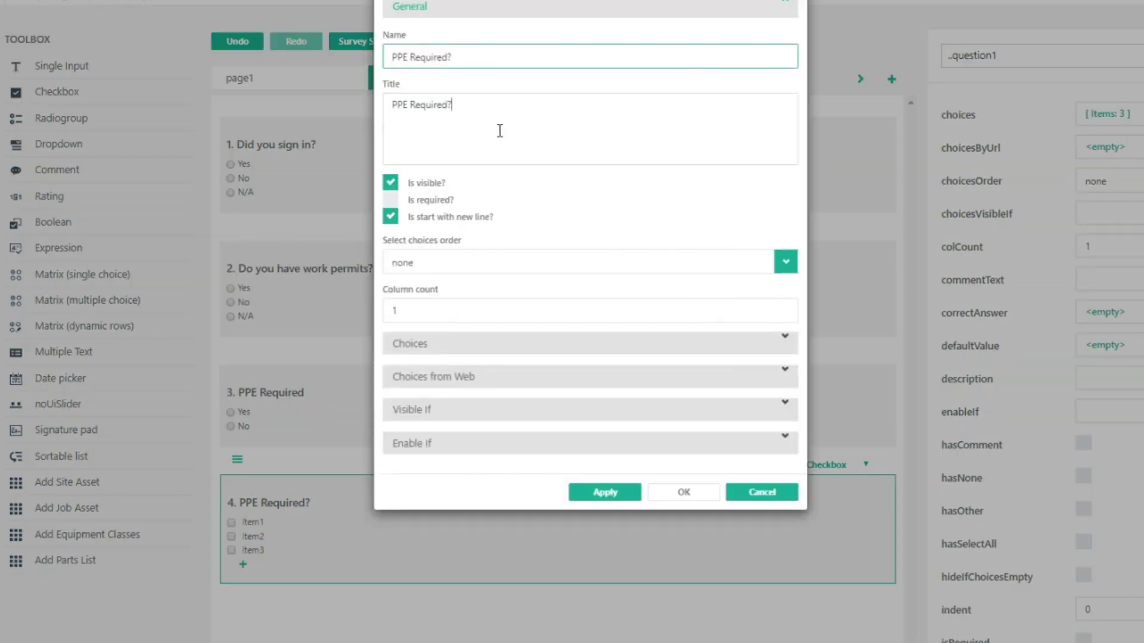
# Step: Give it the choices Hard Hat, Bump Cap, Safety Shoes and Safety Glasses
pyautogui.click(488, 344)
pyautogui.write('Hard Hat')
pyautogui.press('Tab')
pyautogui.press('Tab')
pyautogui.press('Tab')
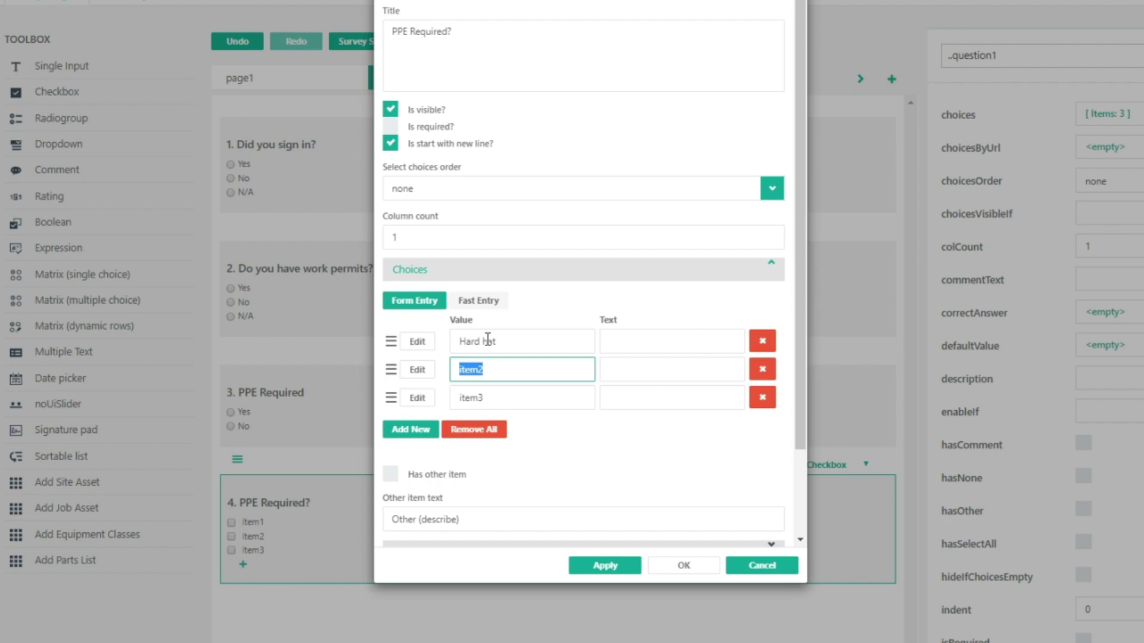
pyautogui.write('Bump Cap')
pyautogui.press('Tab')
pyautogui.press('Tab')
pyautogui.press('Tab')
pyautogui.write('Safety Shoes')
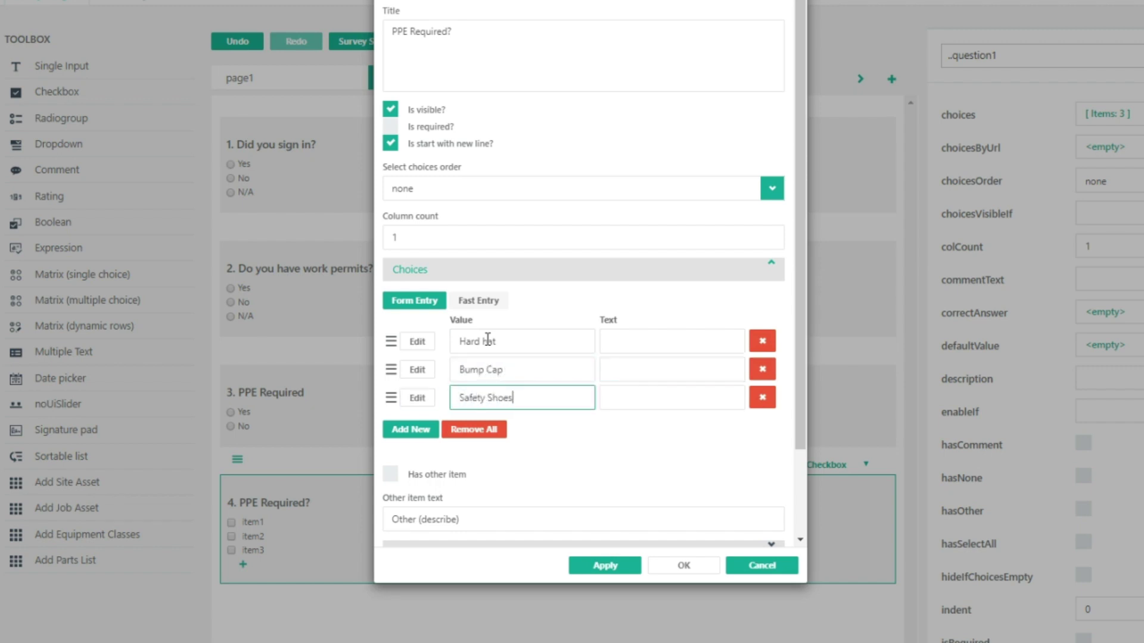
pyautogui.click(410, 429)
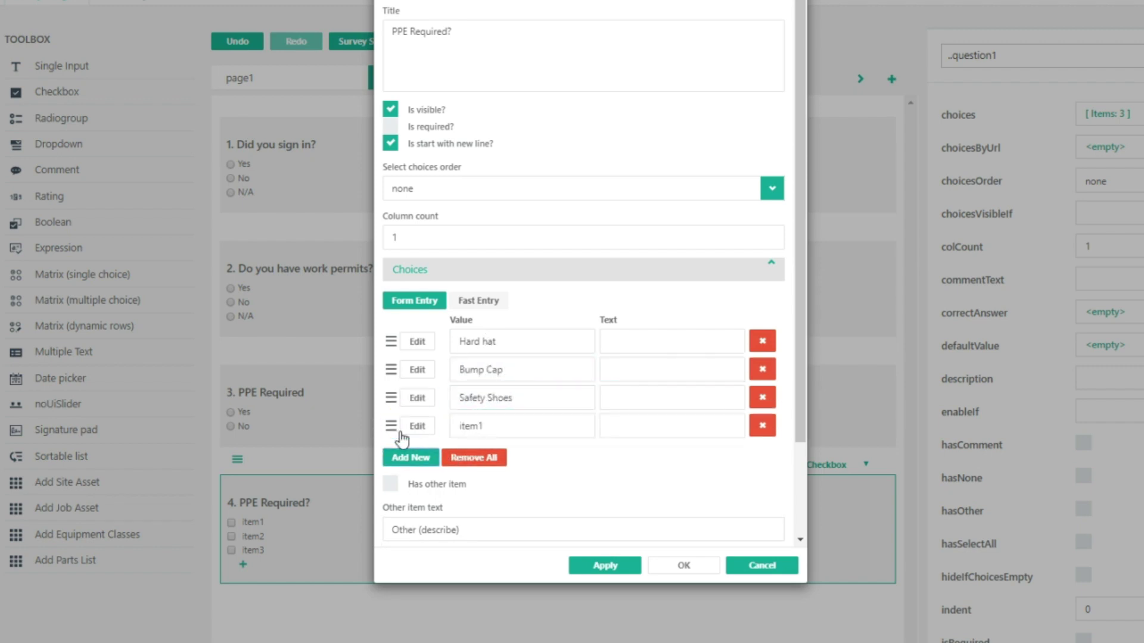
pyautogui.doubleClick(476, 426)
pyautogui.write('Safety Glasses')
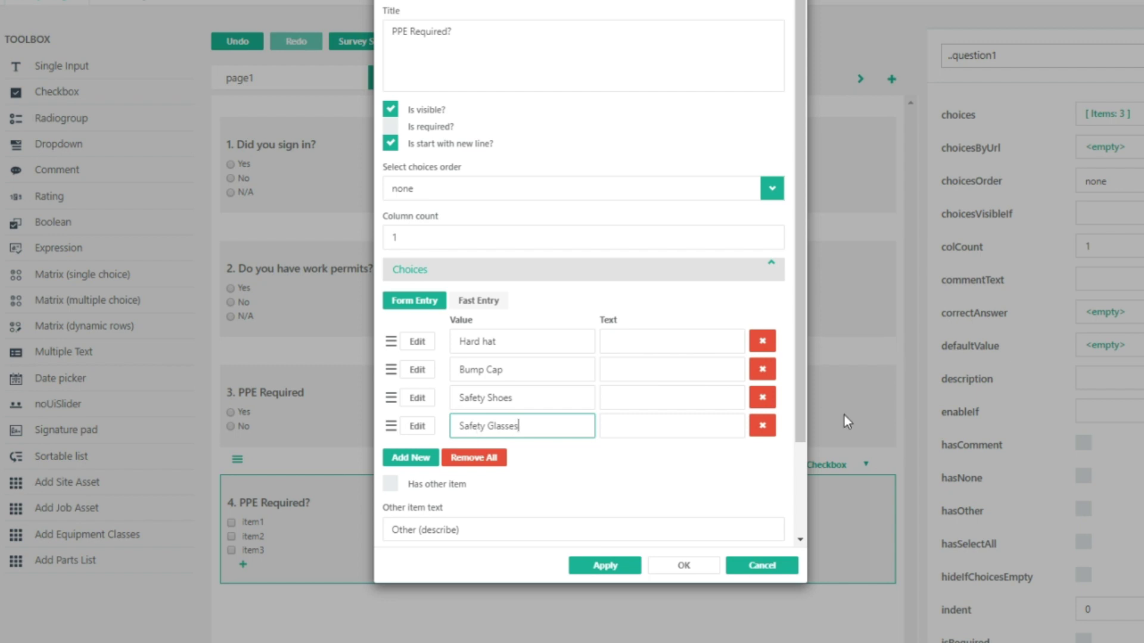
pyautogui.click(658, 566)
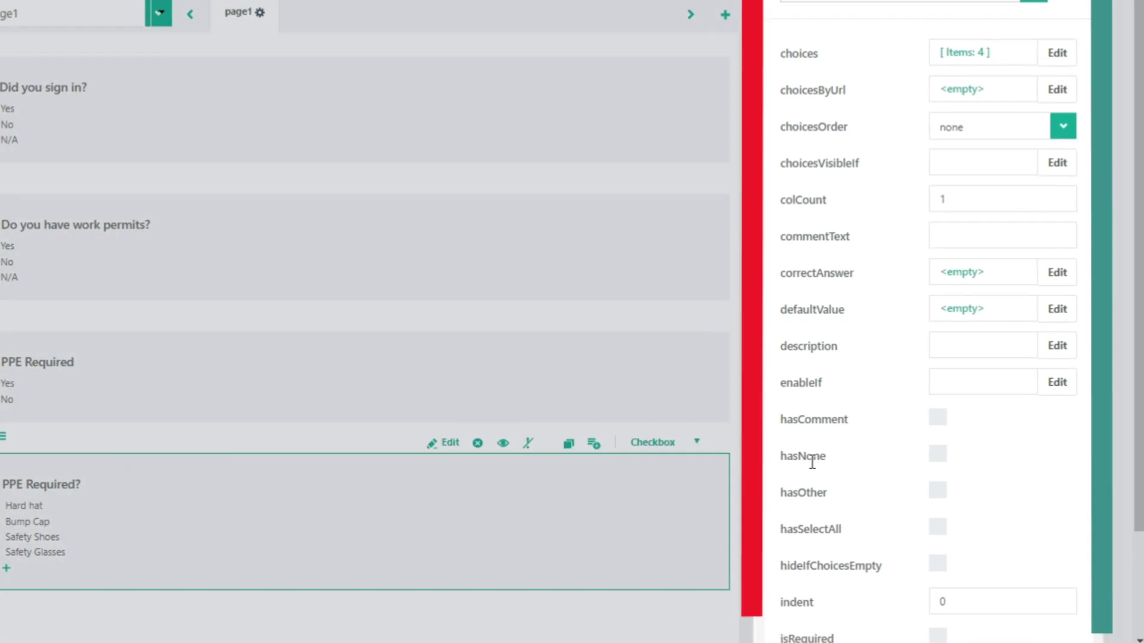
# Step: Set the visibleIf condition of 'PPE Required?' to PPE Required equals Yes
pyautogui.scroll(-10, 1037, 470)
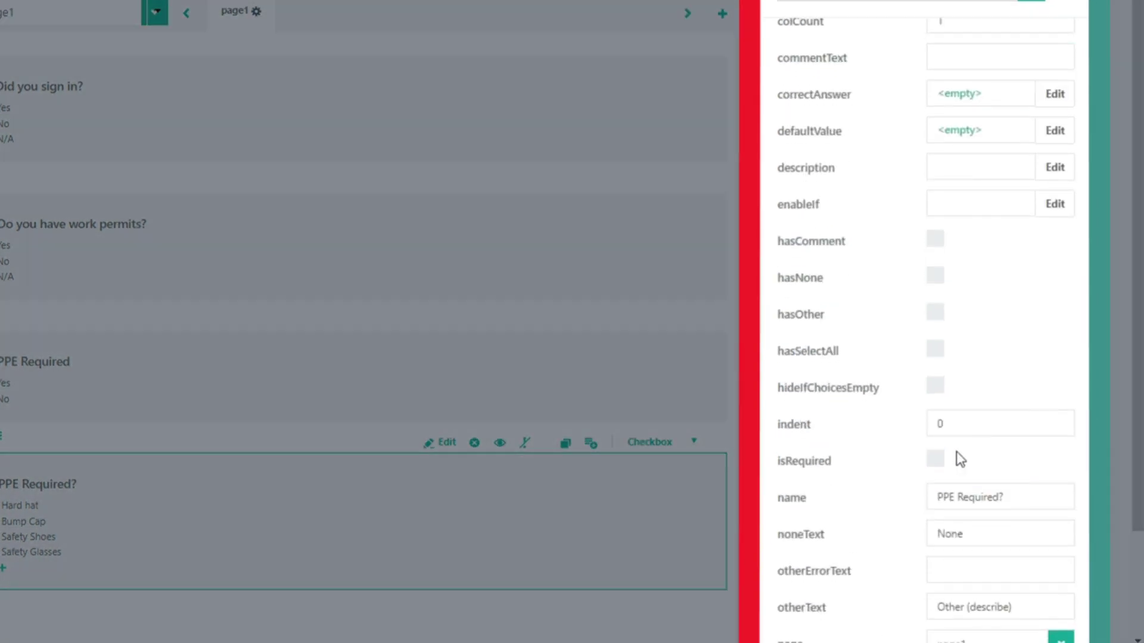
pyautogui.scroll(-2, 971, 479)
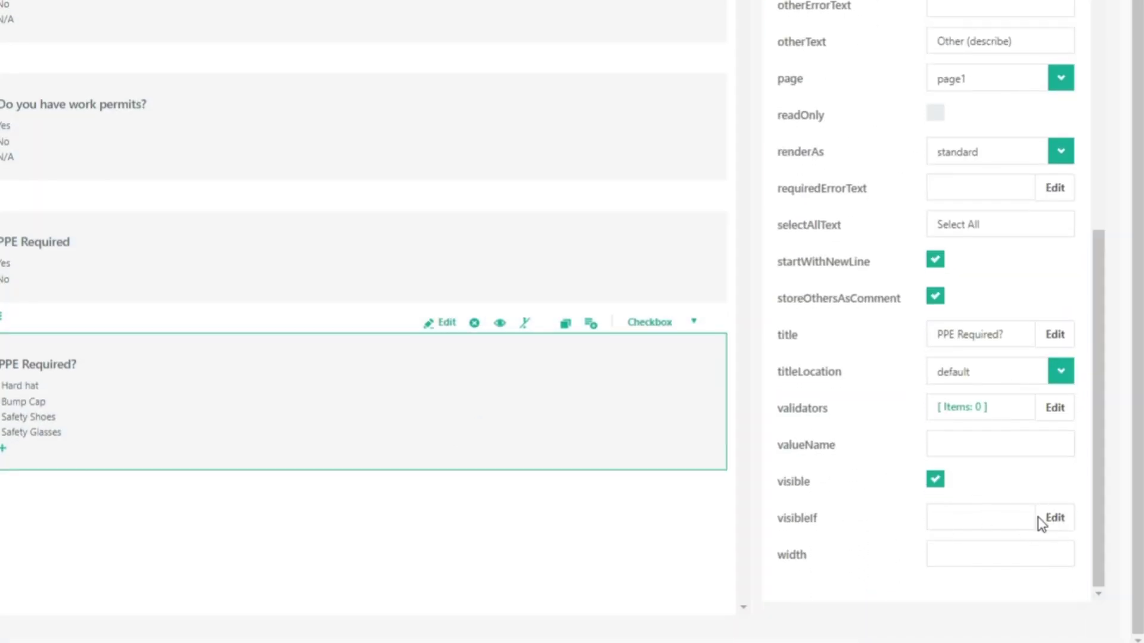
pyautogui.click(1051, 520)
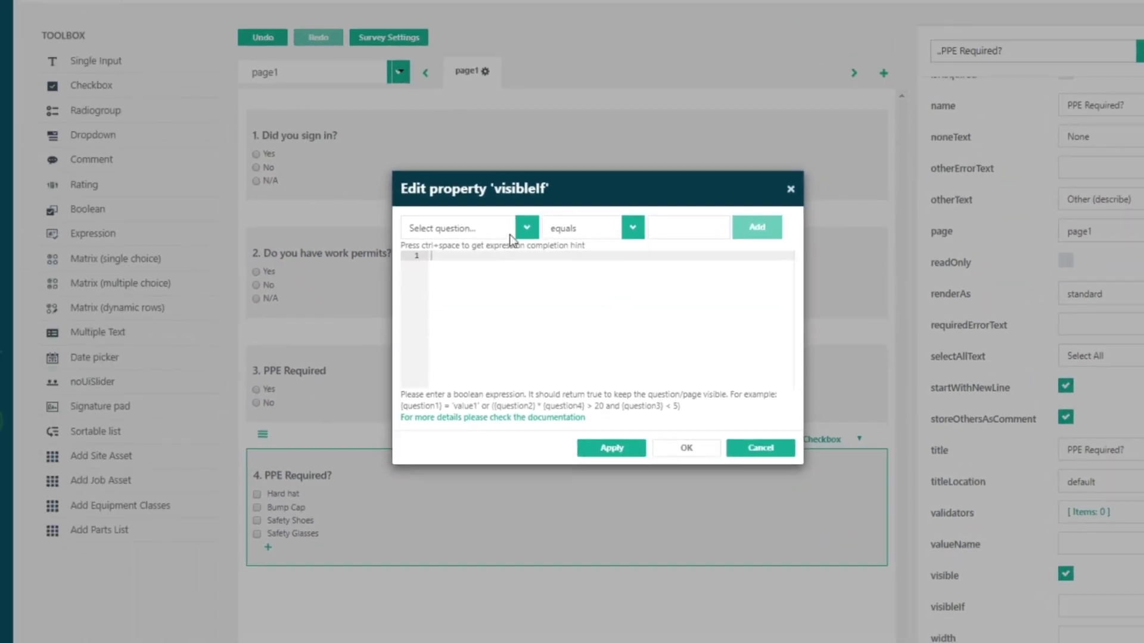
pyautogui.click(515, 230)
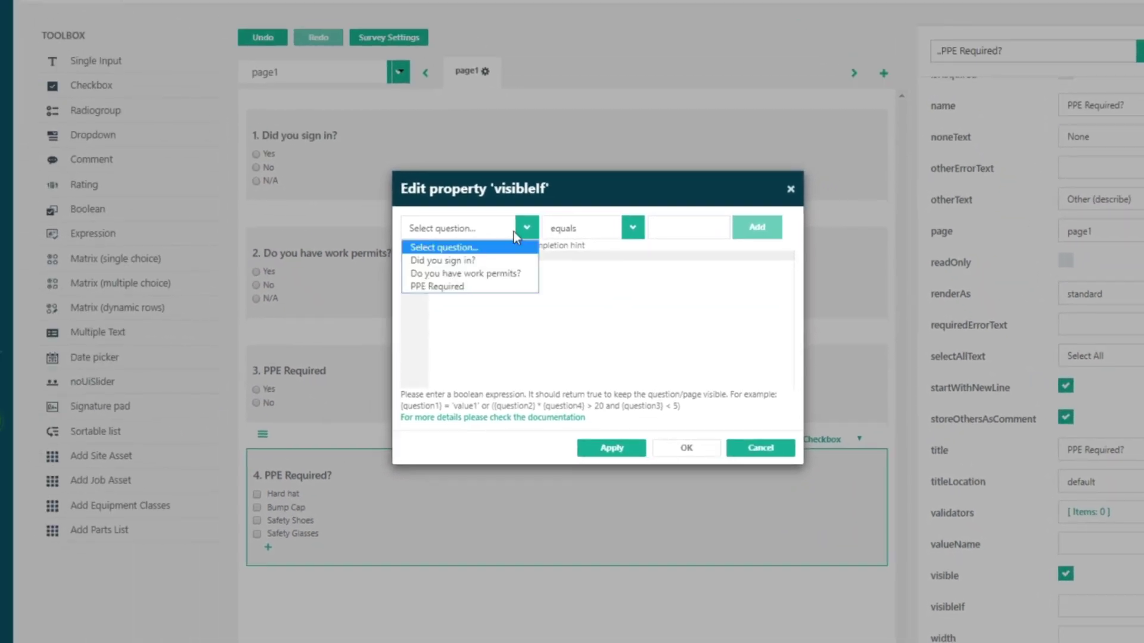
pyautogui.click(484, 288)
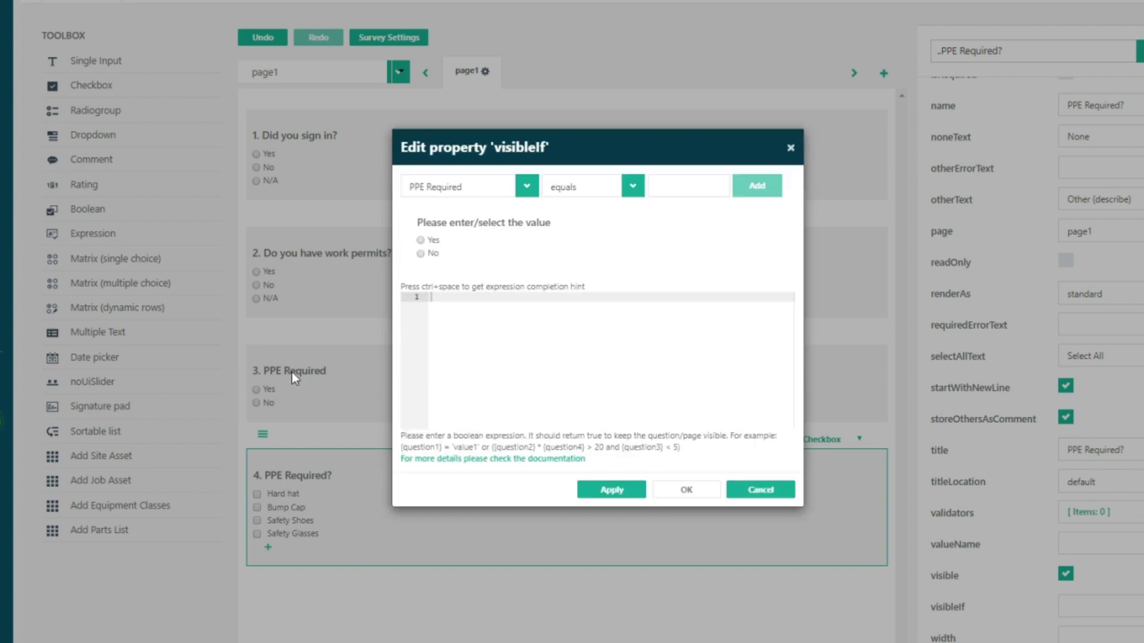
pyautogui.click(422, 240)
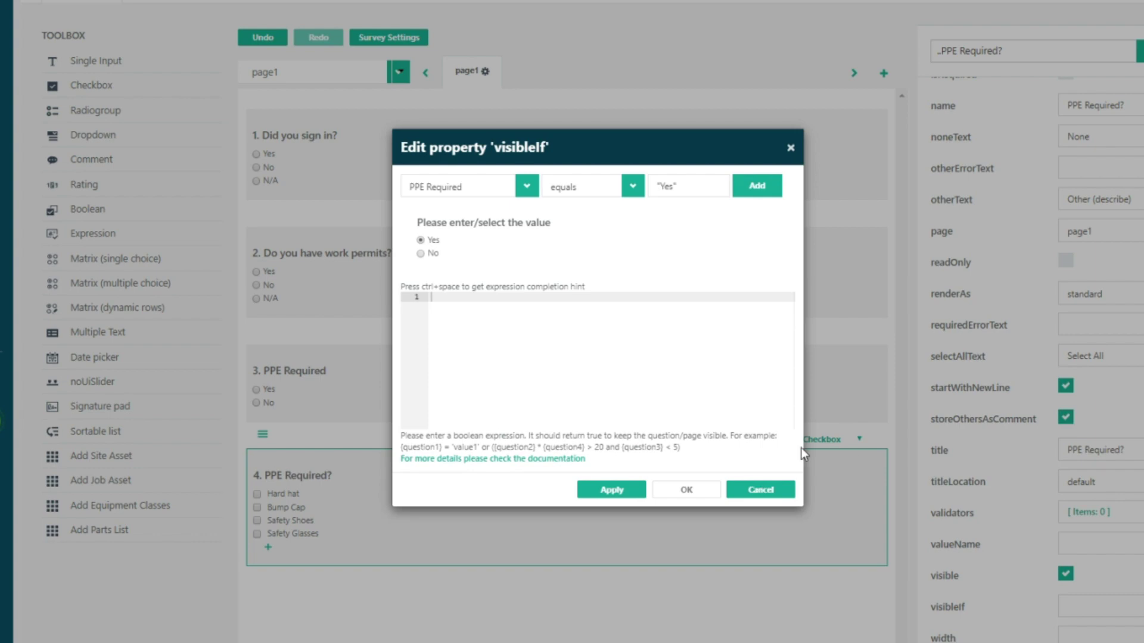
pyautogui.click(697, 491)
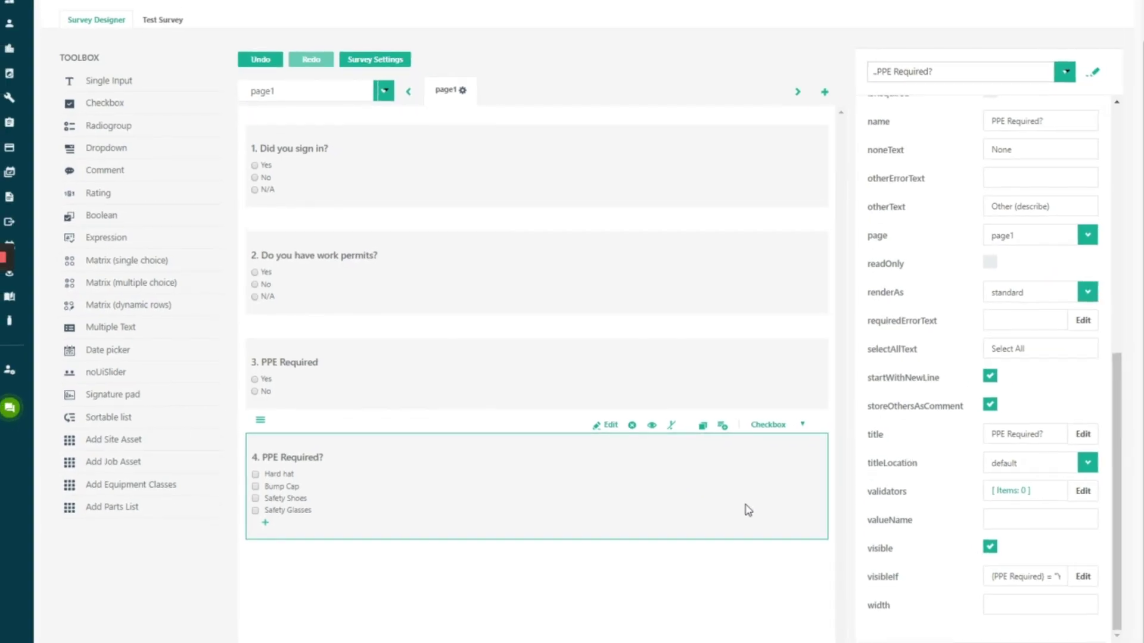
pyautogui.scroll(2, 754, 453)
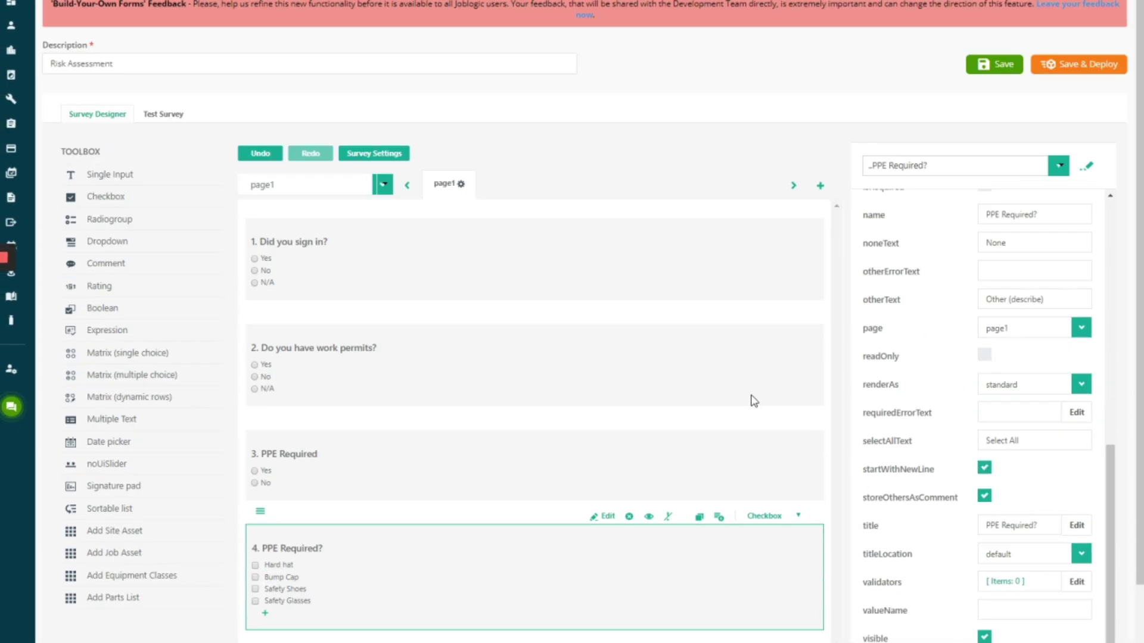
pyautogui.scroll(5, 1007, 358)
pyautogui.scroll(3, 983, 298)
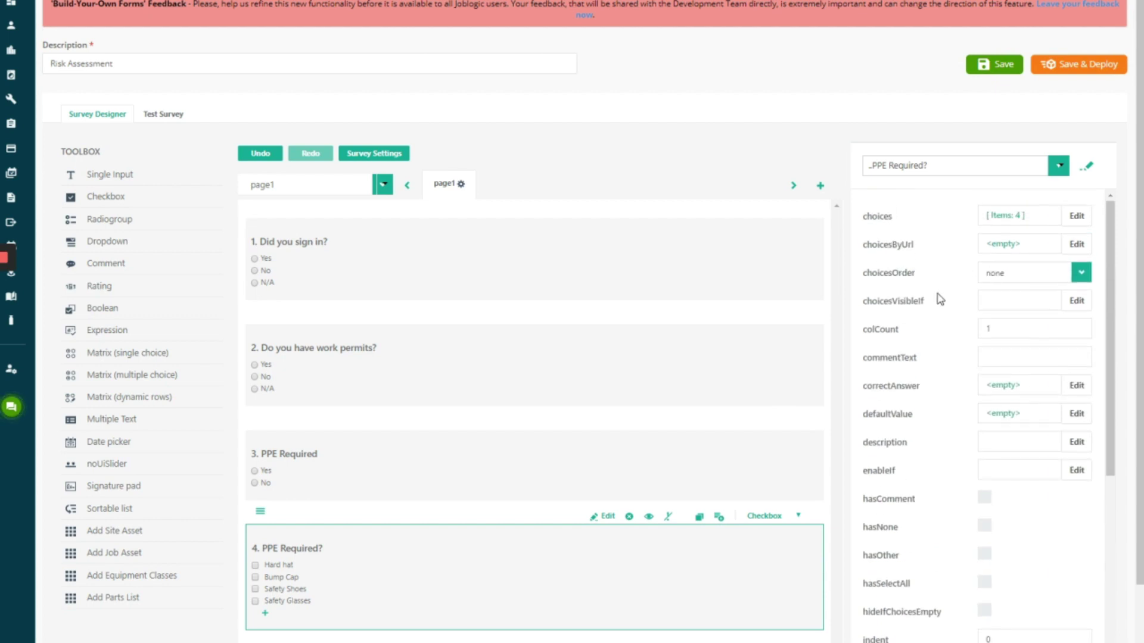
pyautogui.scroll(-1, 941, 220)
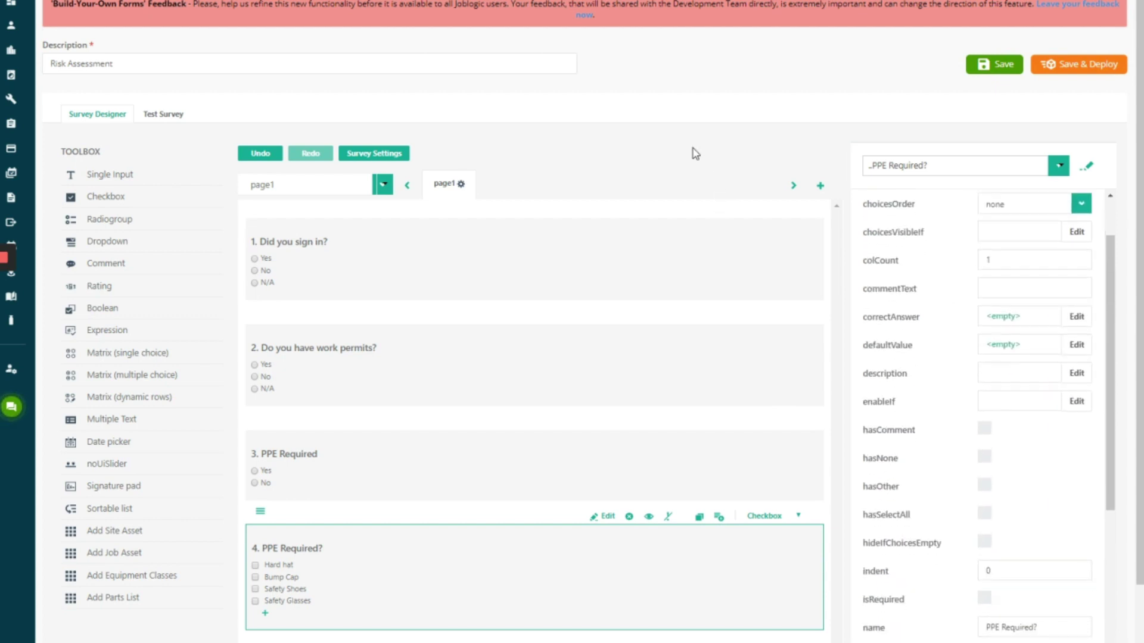
pyautogui.scroll(-2, 696, 154)
pyautogui.scroll(-3, 1014, 485)
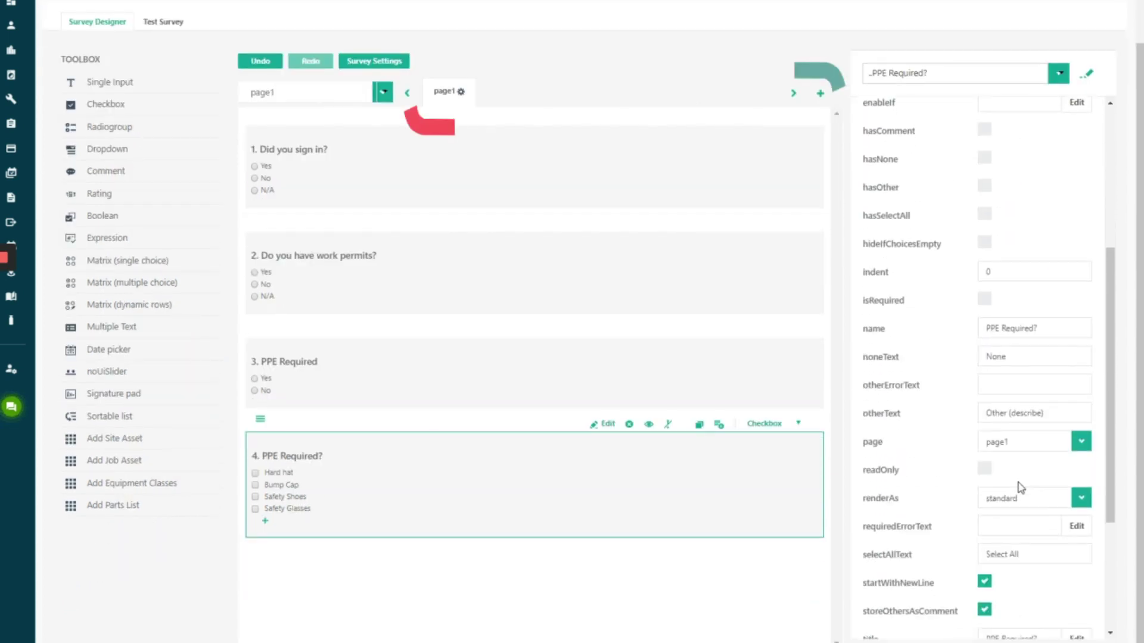
pyautogui.scroll(-3, 1020, 487)
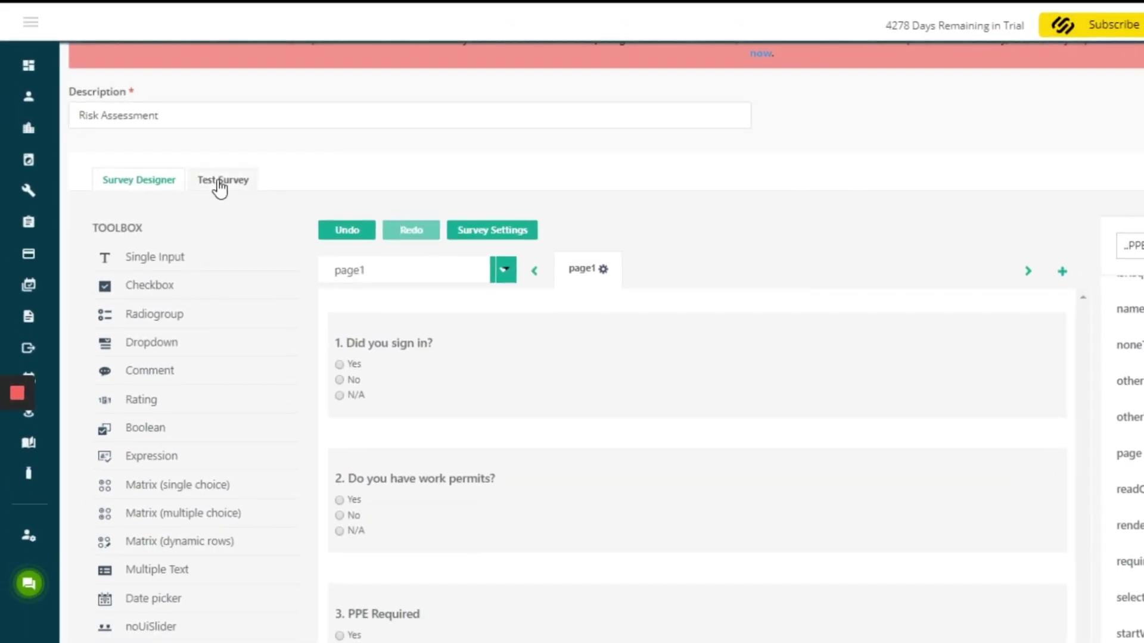
# Step: Test the form by answering Yes, ticking Hard hat in the PPE checklist, and completing it
pyautogui.click(227, 181)
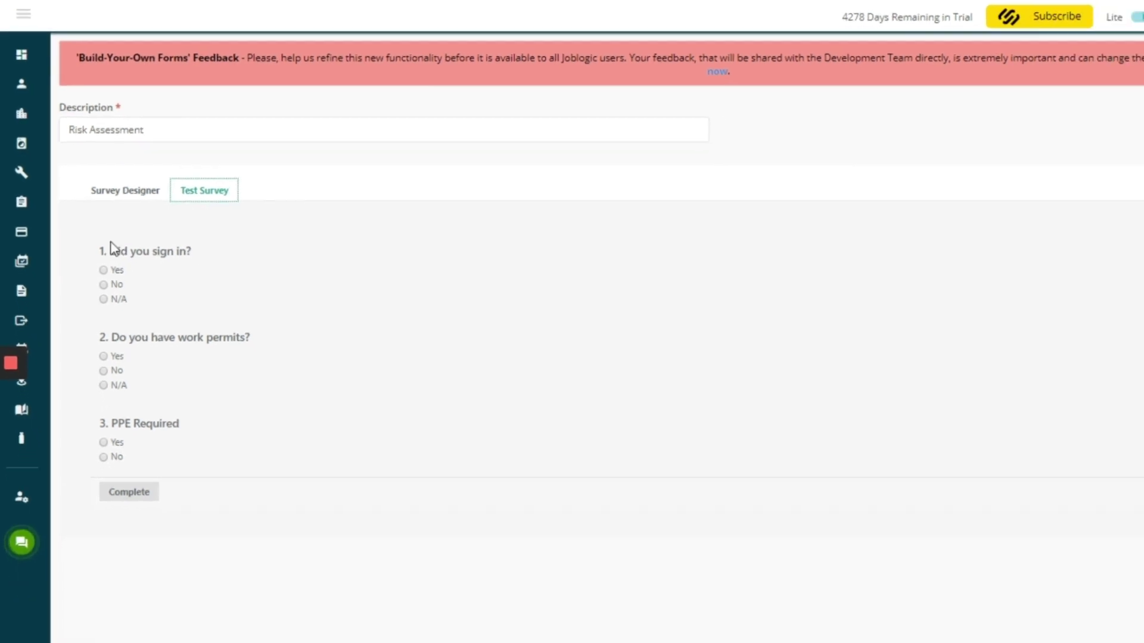
pyautogui.click(103, 266)
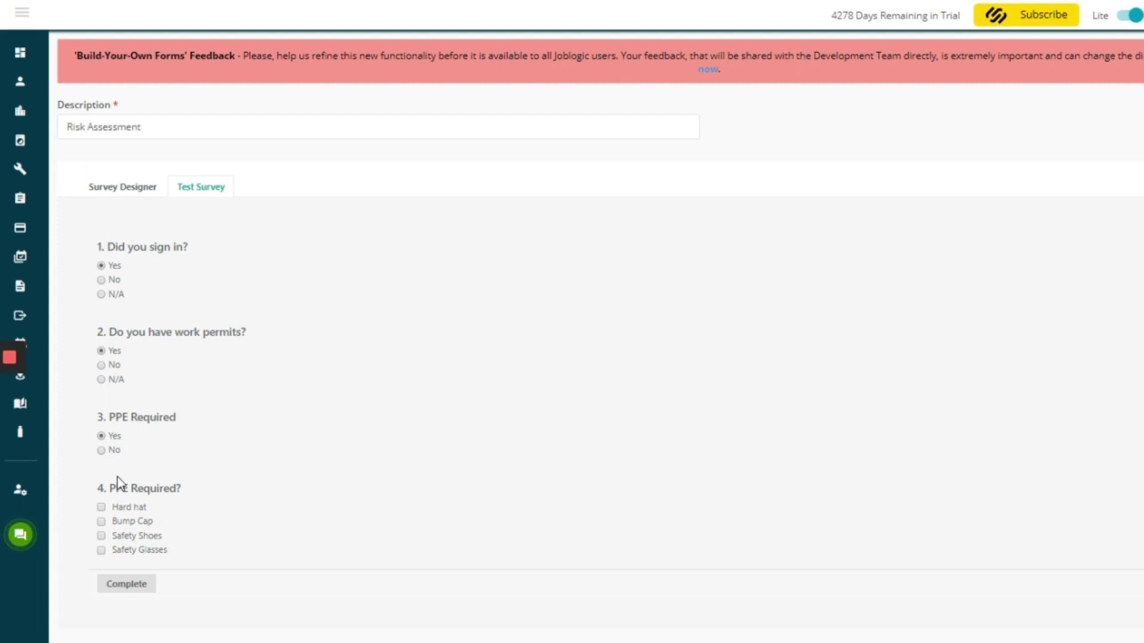
pyautogui.click(102, 507)
pyautogui.click(120, 587)
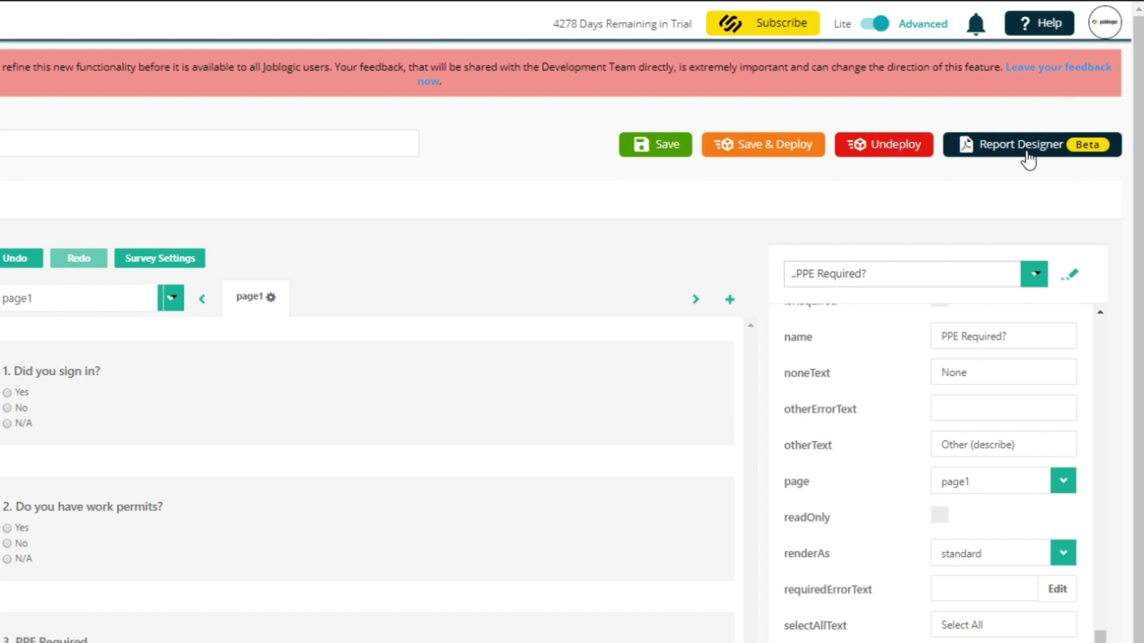
# Step: Open the Report Designer and show its Dictionary tab
pyautogui.click(1027, 157)
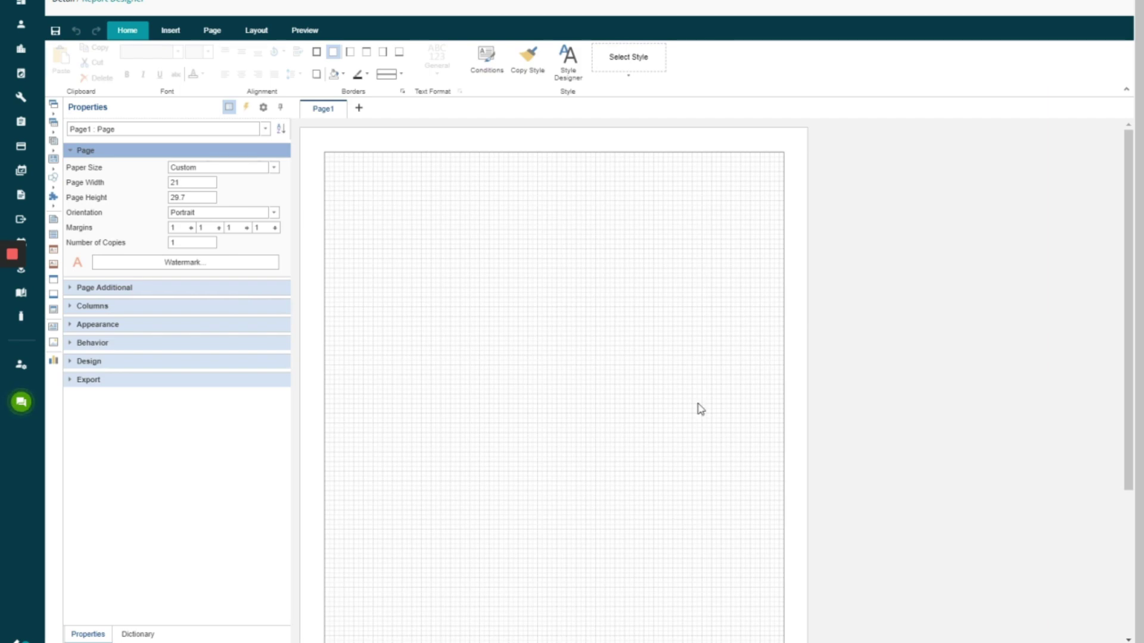
pyautogui.click(137, 634)
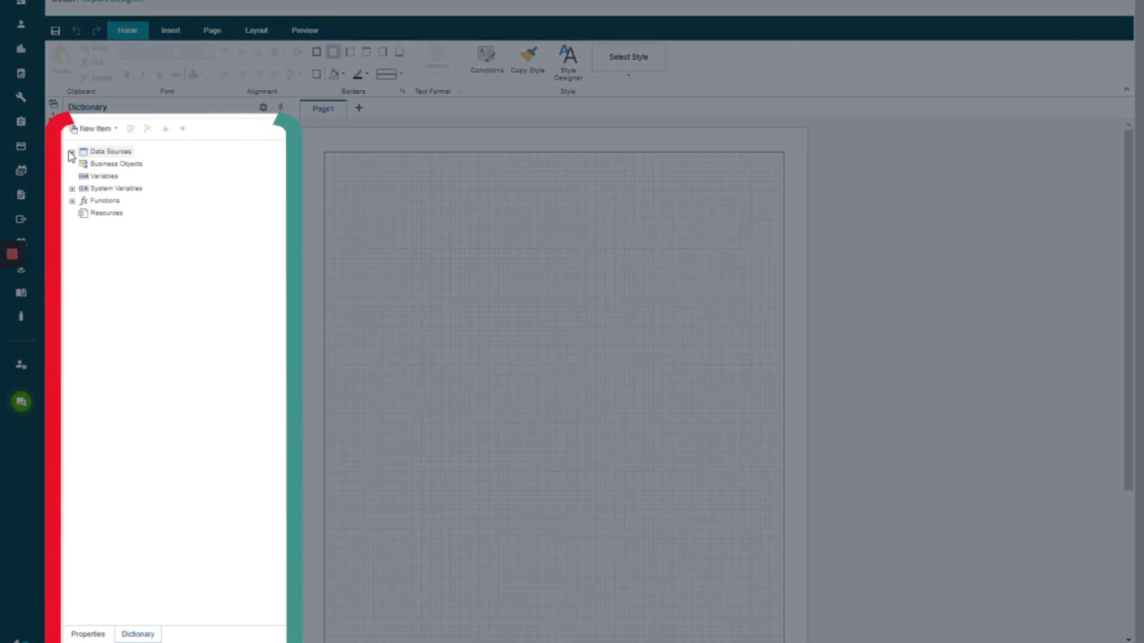
# Step: Place the Company Name and address fields at the top-right of Page1
pyautogui.click(71, 153)
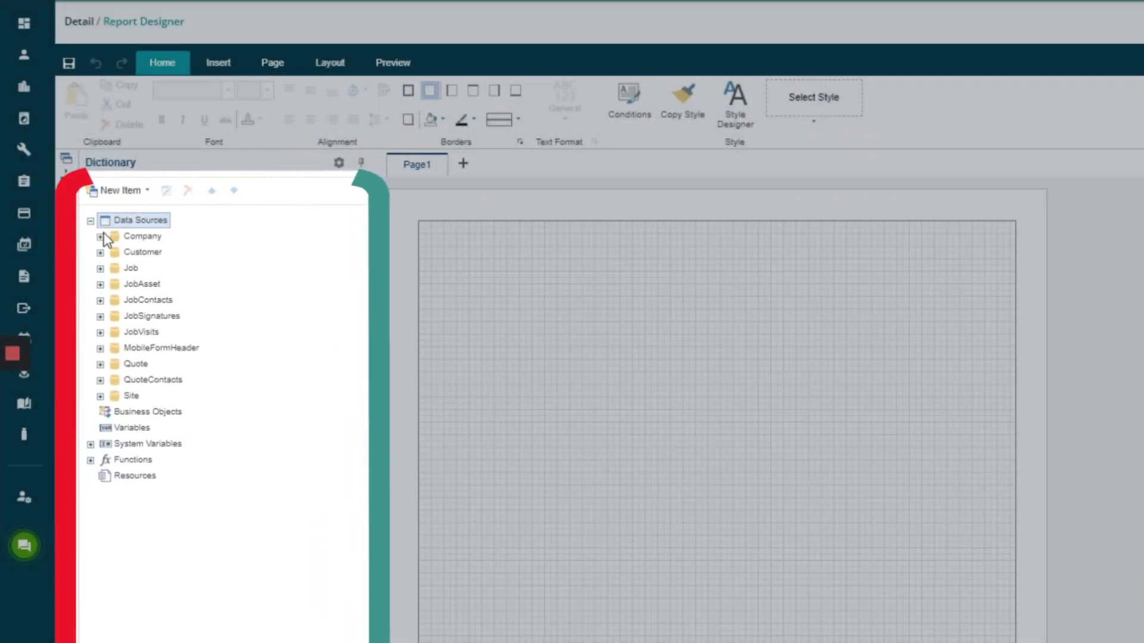
pyautogui.click(100, 237)
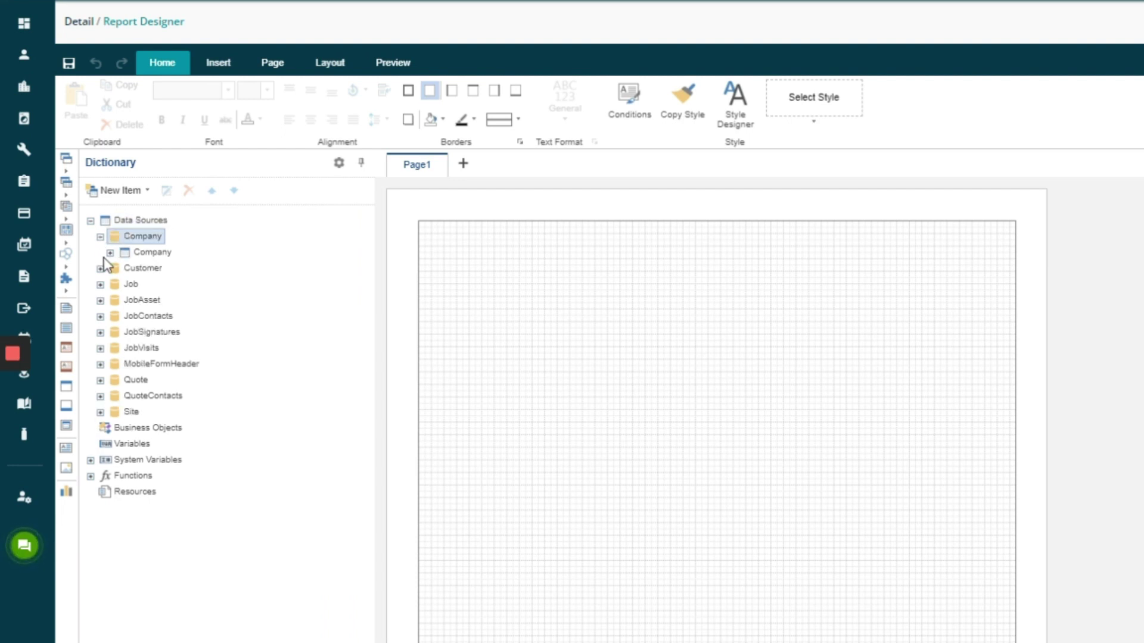
pyautogui.click(110, 252)
pyautogui.moveTo(151, 268); pyautogui.dragTo(882, 239)
pyautogui.moveTo(161, 284); pyautogui.dragTo(922, 305)
# Step: Left-align the Company Name, Address1 and Address2 boxes
pyautogui.click(909, 247)
pyautogui.keyDown('shift'); pyautogui.click(898, 280); pyautogui.keyUp('shift')
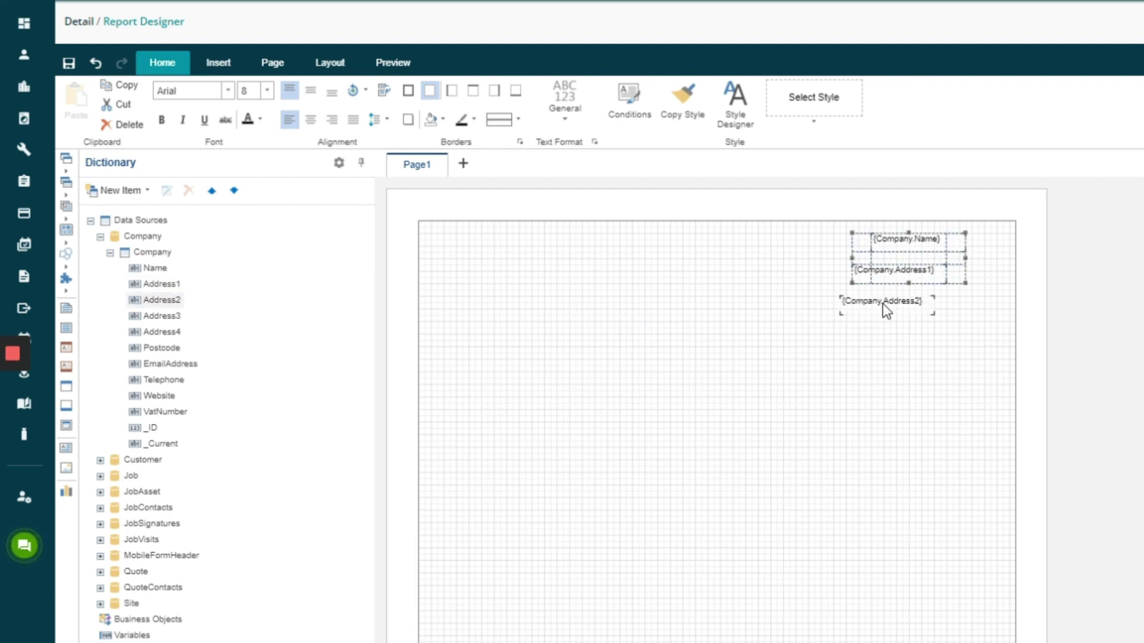
pyautogui.keyDown('shift'); pyautogui.click(882, 303); pyautogui.keyUp('shift')
pyautogui.click(331, 59)
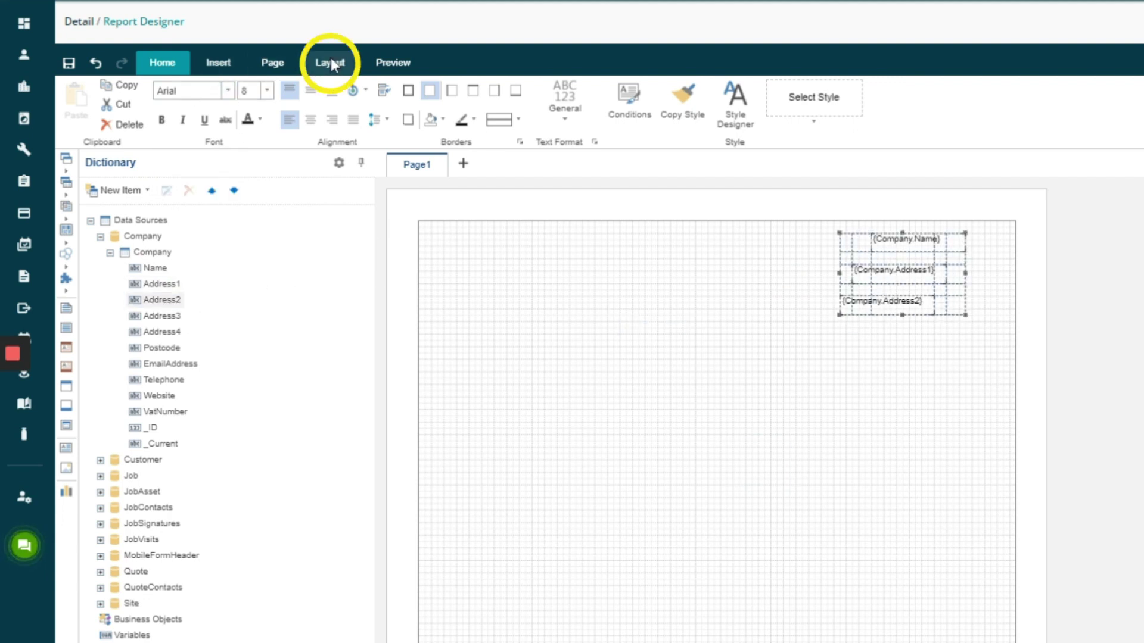
pyautogui.click(136, 102)
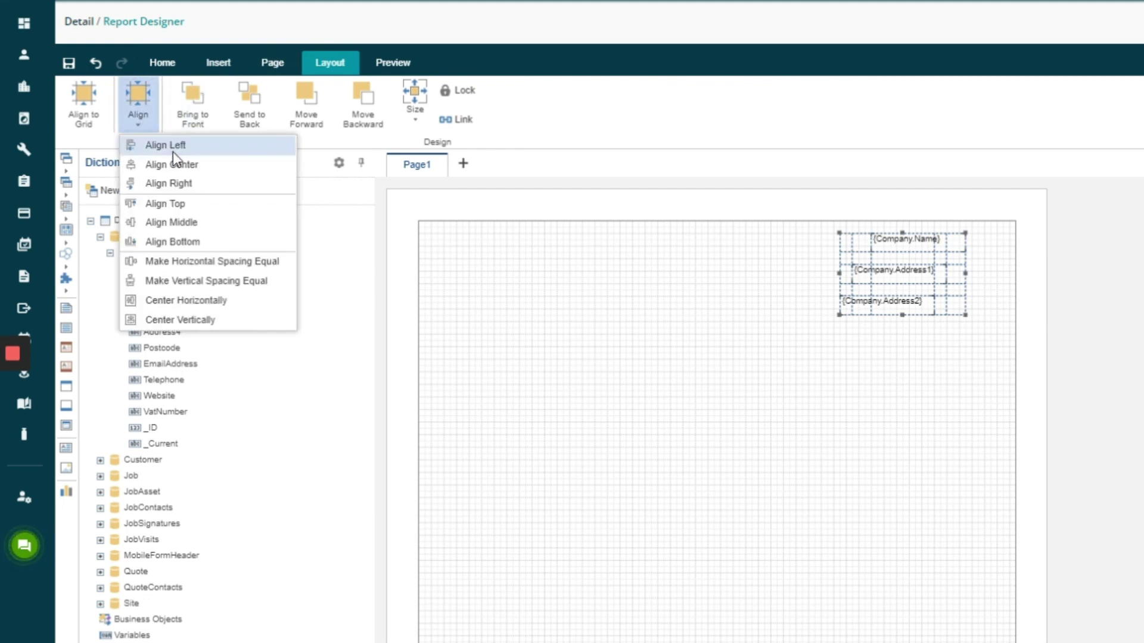
pyautogui.click(173, 146)
pyautogui.click(714, 308)
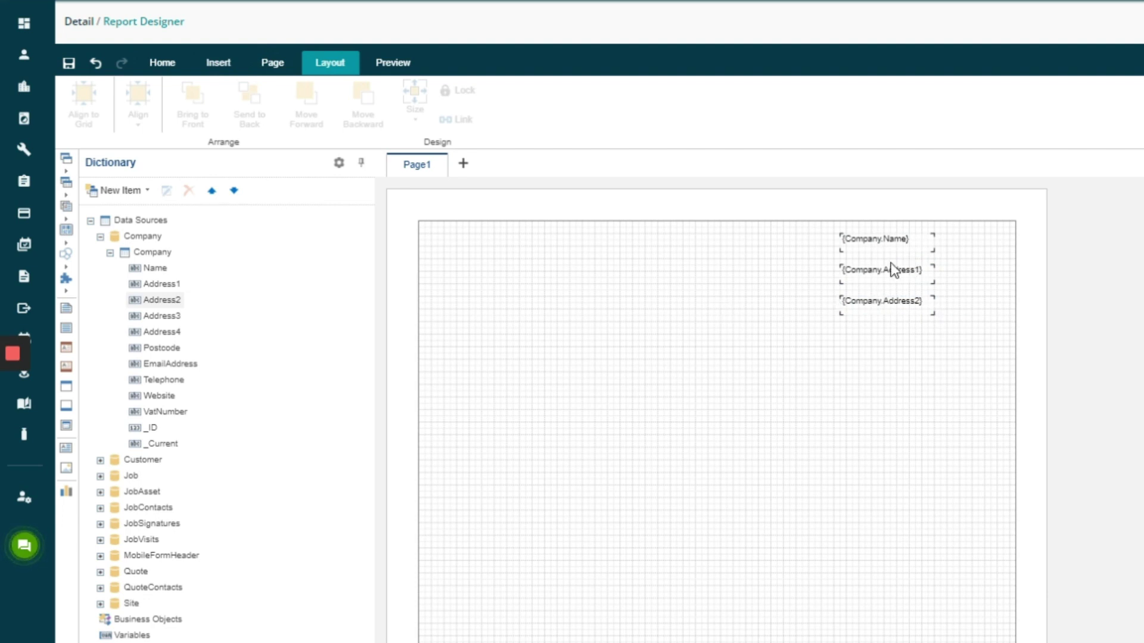
# Step: Place Job.JobNumber and Job.OrderNumber on the left side of the page
pyautogui.click(100, 236)
pyautogui.click(101, 268)
pyautogui.moveTo(165, 299); pyautogui.dragTo(464, 343)
pyautogui.moveTo(184, 320); pyautogui.dragTo(463, 370)
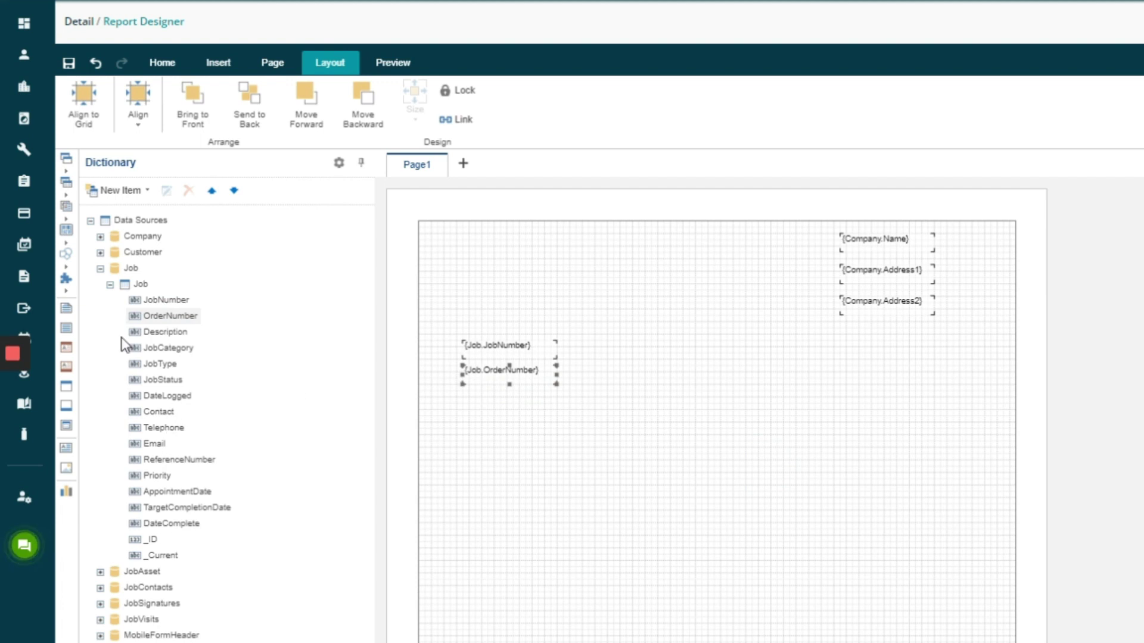
# Step: Place the MobileFormHeader > Table1 fields 'Did you sign in?' and 'Do you have work permits?' on the page
pyautogui.click(100, 268)
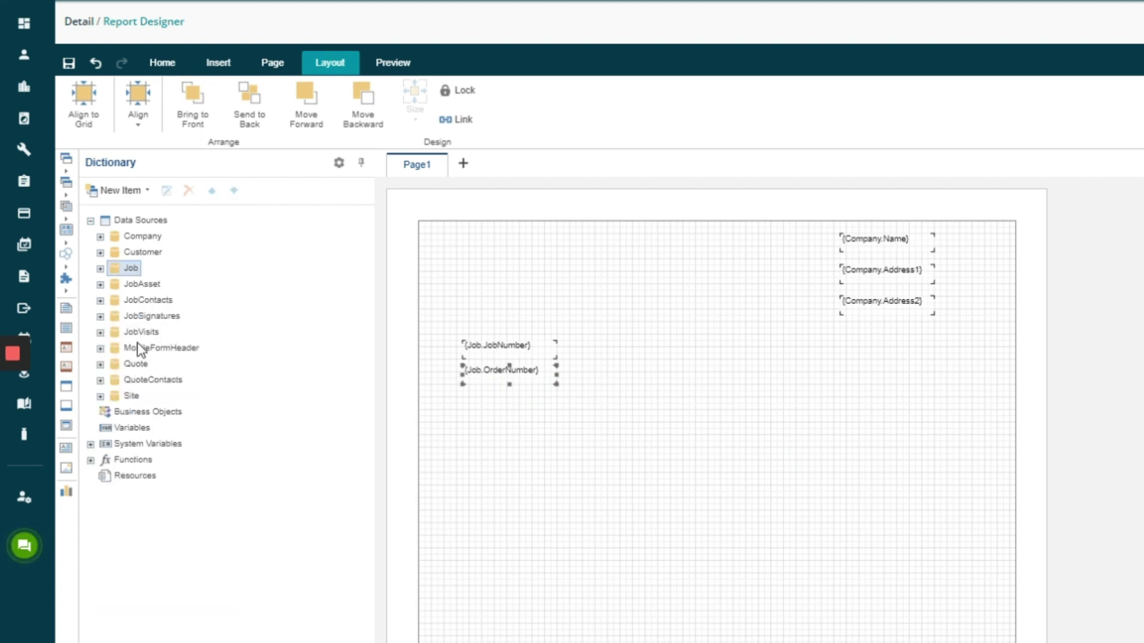
pyautogui.click(101, 349)
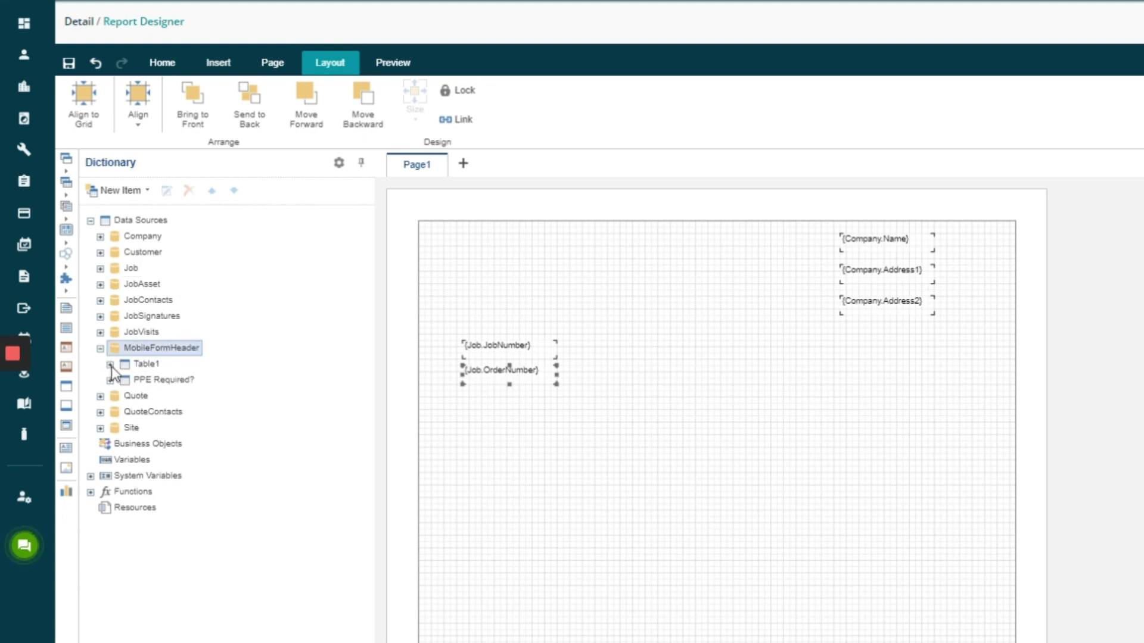
pyautogui.click(110, 364)
pyautogui.moveTo(169, 380); pyautogui.dragTo(591, 496)
pyautogui.moveTo(171, 412); pyautogui.dragTo(627, 487)
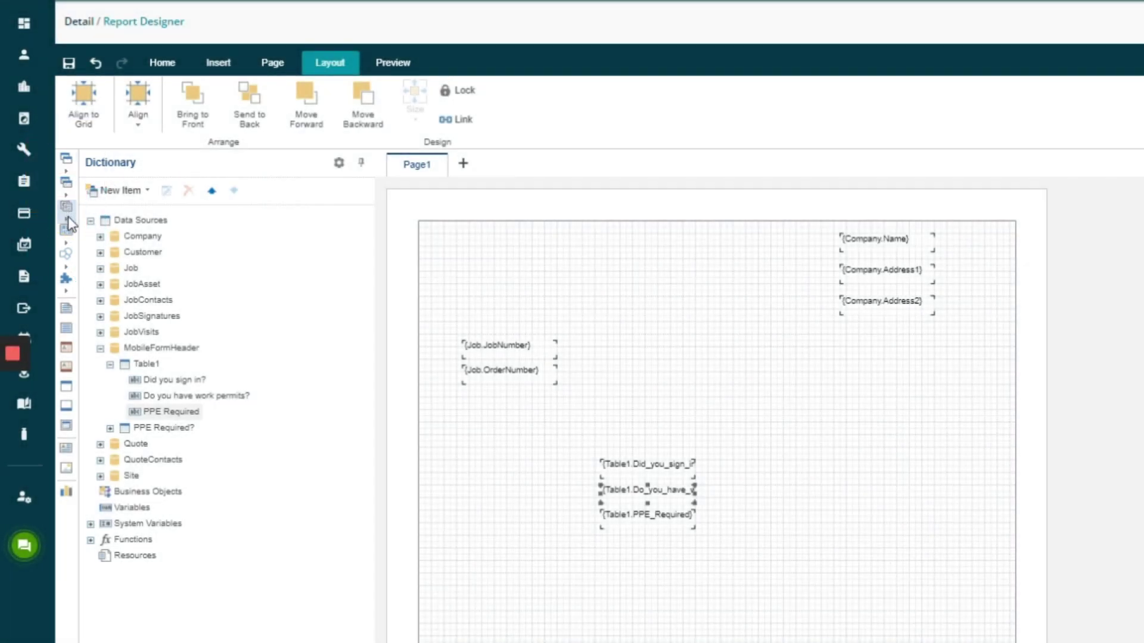
# Step: Add a widened 'Did you sign in?' text label left of the survey answer fields
pyautogui.click(68, 214)
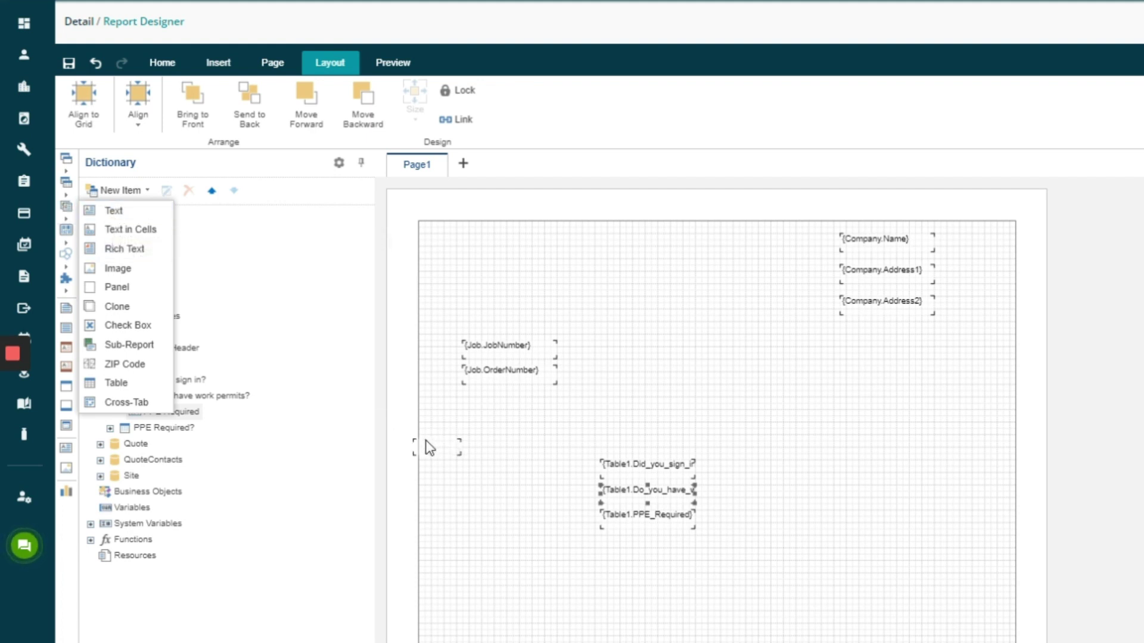
pyautogui.click(467, 462)
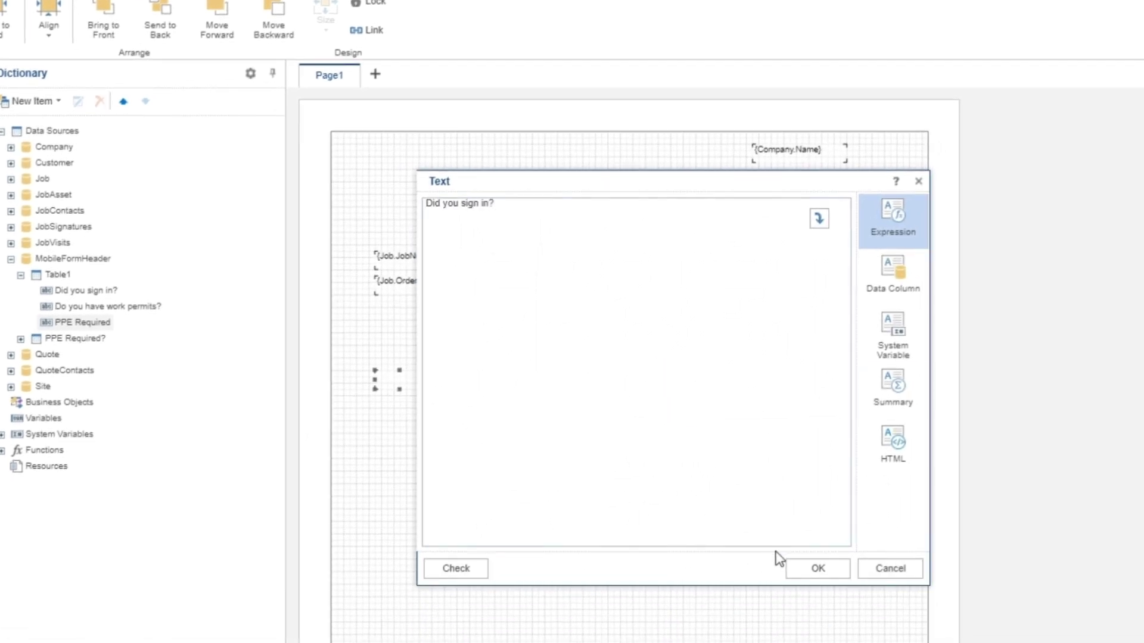
pyautogui.click(805, 569)
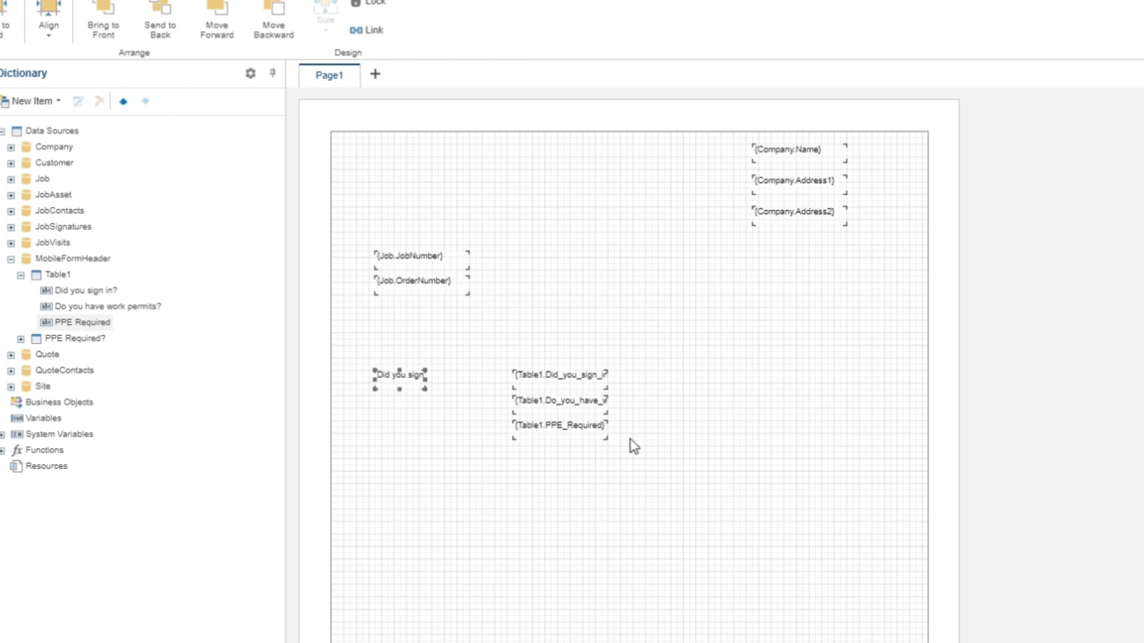
pyautogui.moveTo(425, 381); pyautogui.dragTo(510, 430)
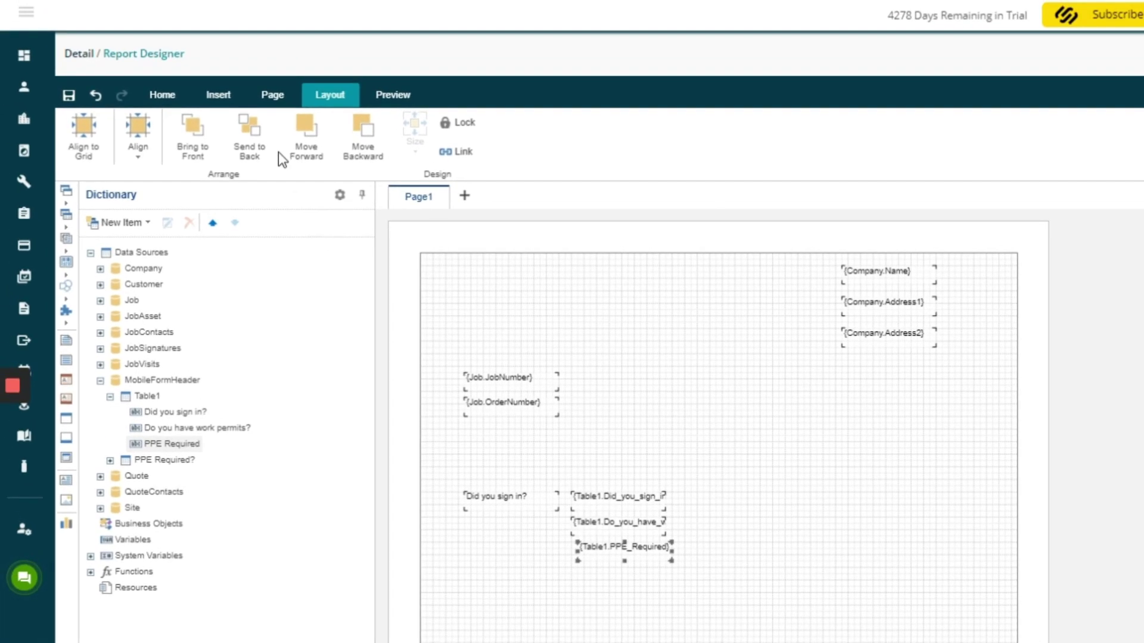
pyautogui.click(178, 102)
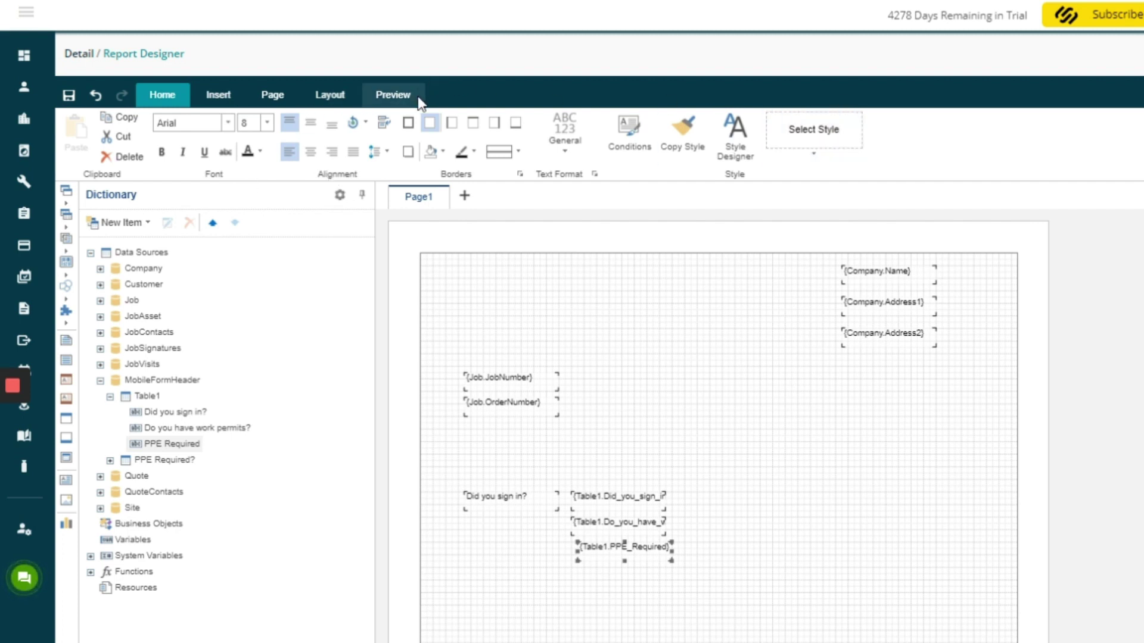
# Step: Switch to the Preview tab so the report renders with sample data
pyautogui.click(394, 96)
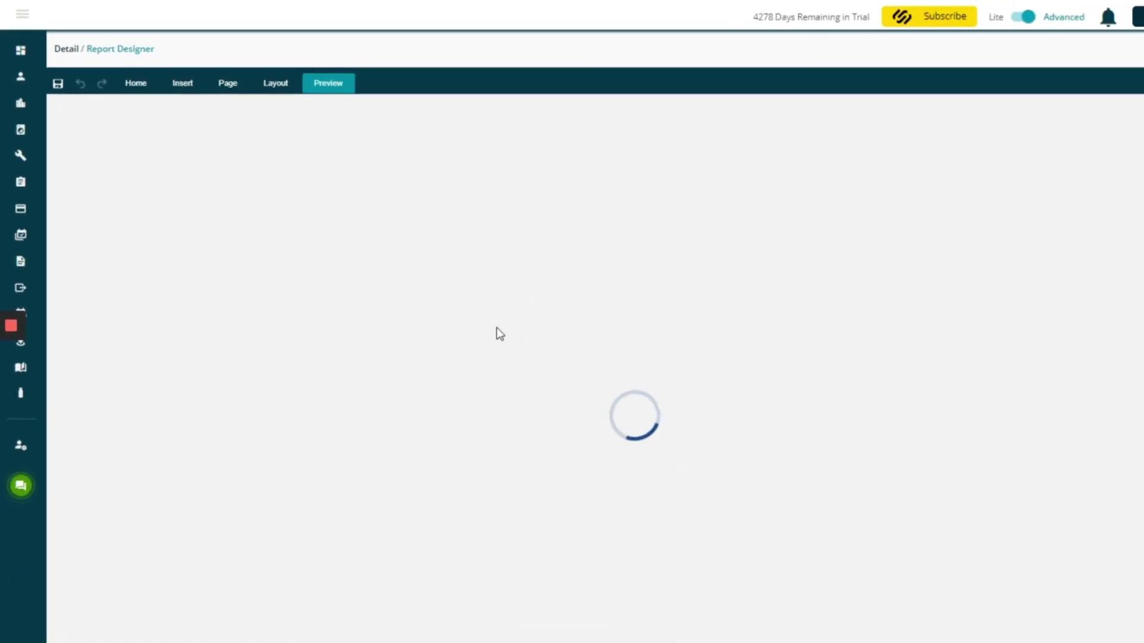